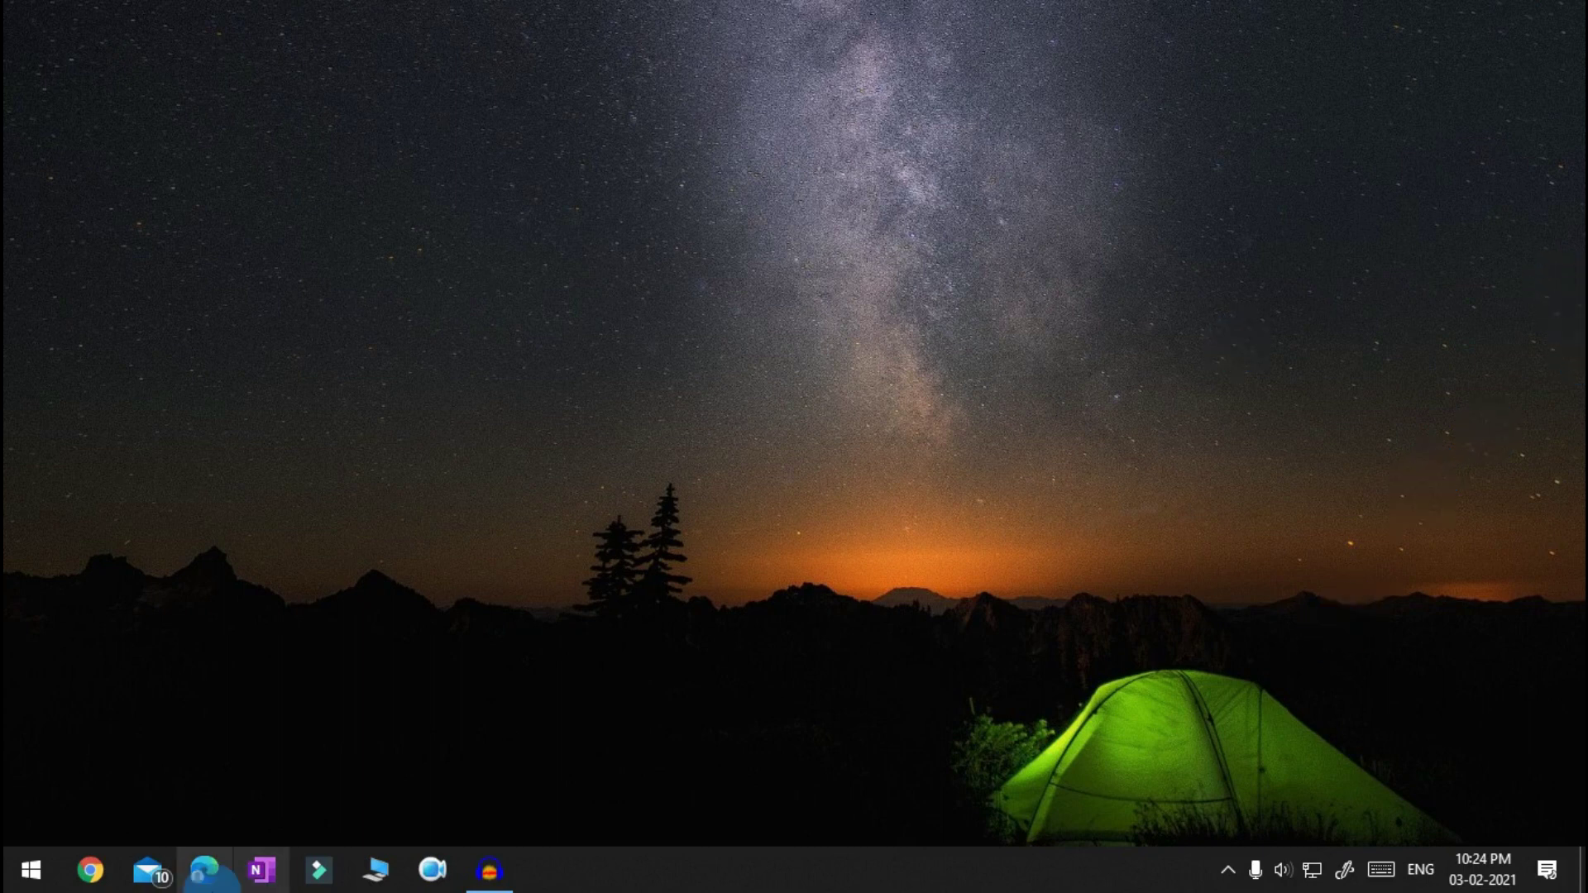
Launch Microsoft Edge from the taskbar
{"action": "left_click", "coordinate": [213, 877]}
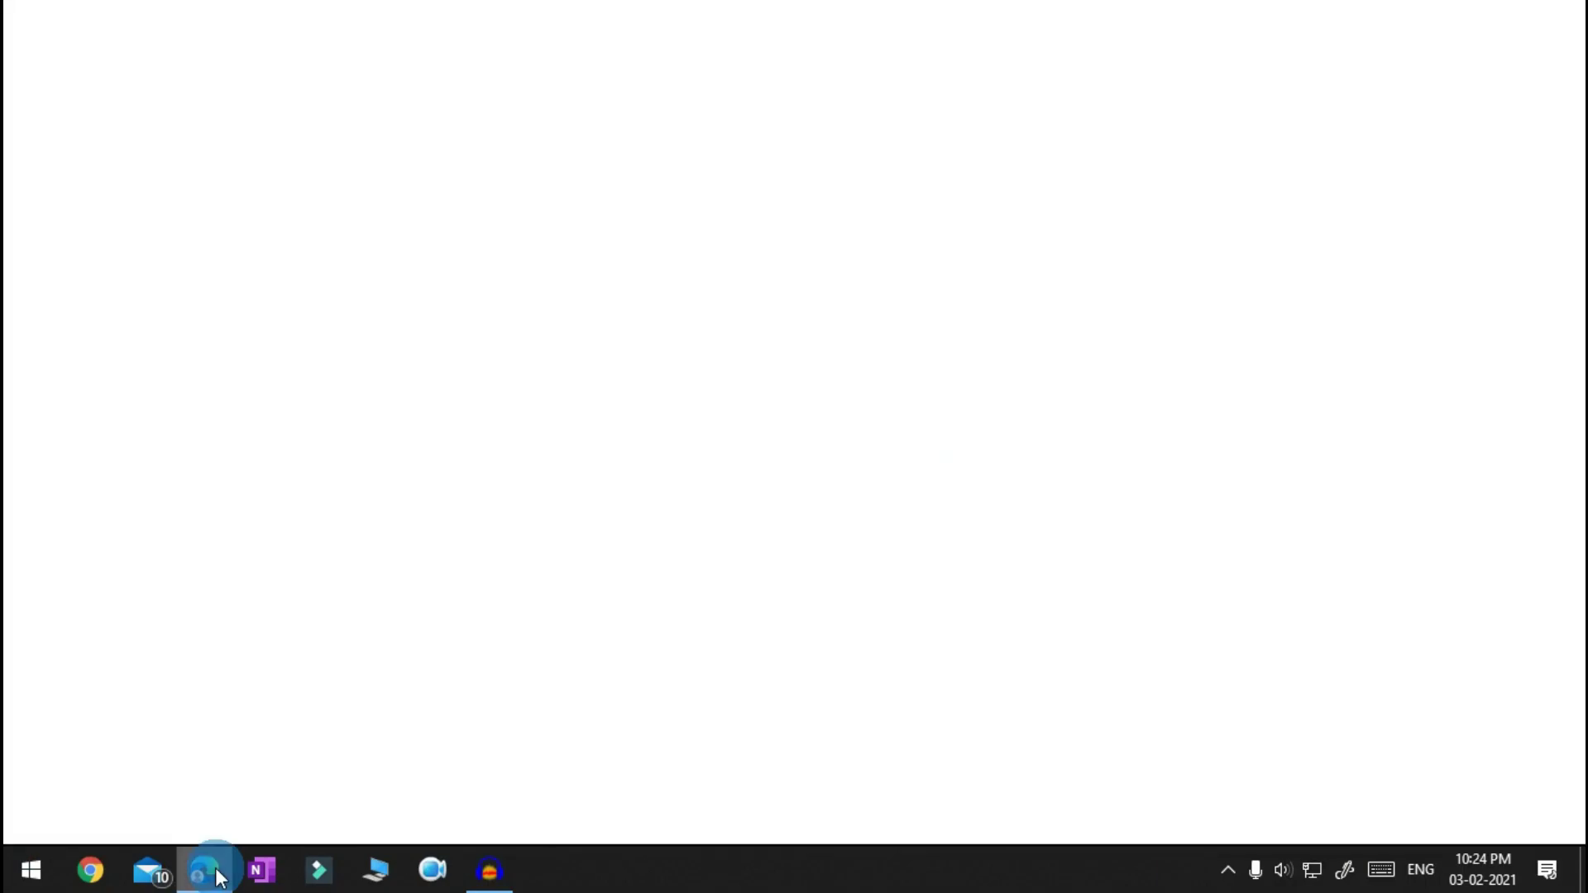
Open the CEO Telangana site at ceotelangana.nic.in from the 'ceo' address-bar suggestion
{"action": "left_click", "coordinate": [325, 72]}
{"action": "type", "text": "ceo"}
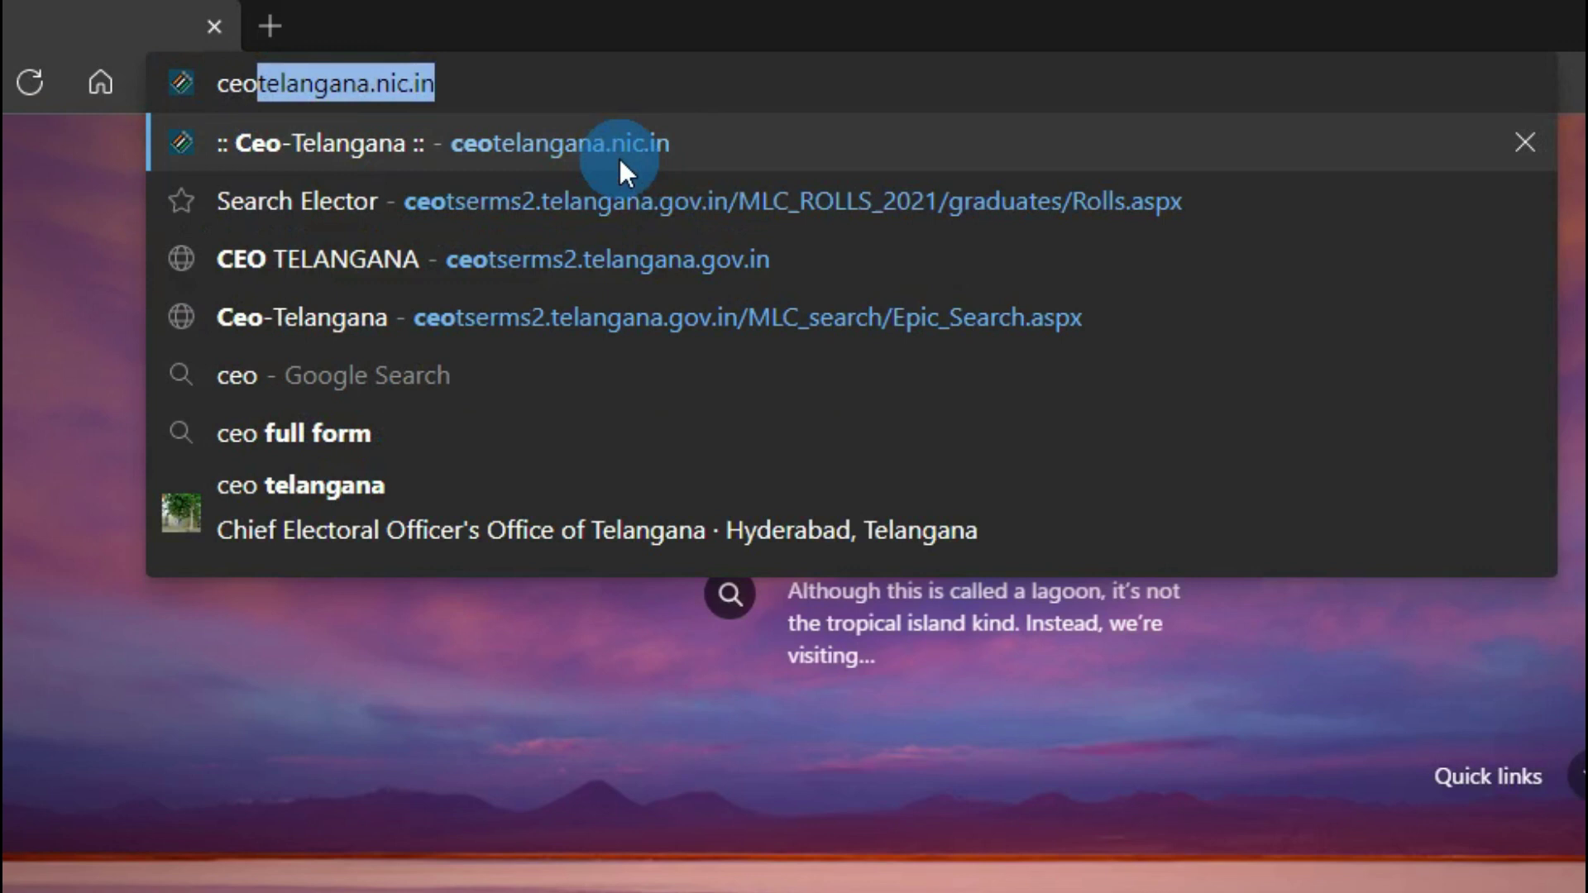
{"action": "left_click", "coordinate": [622, 160]}
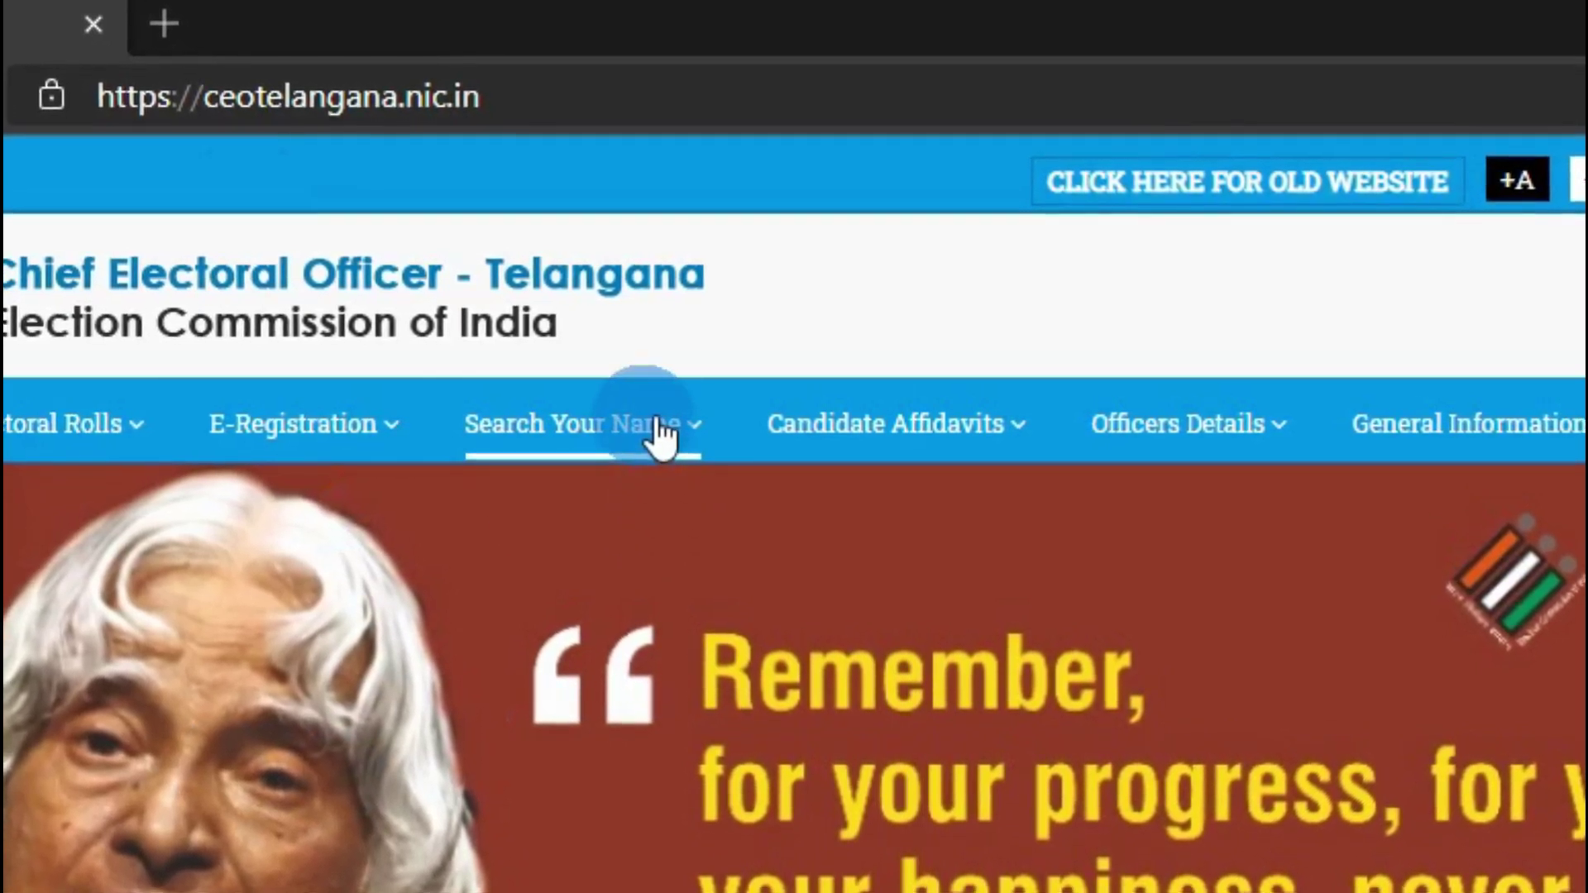
Go to Search Your Name > Council Constituency > Name Based Search
{"action": "left_click", "coordinate": [656, 426]}
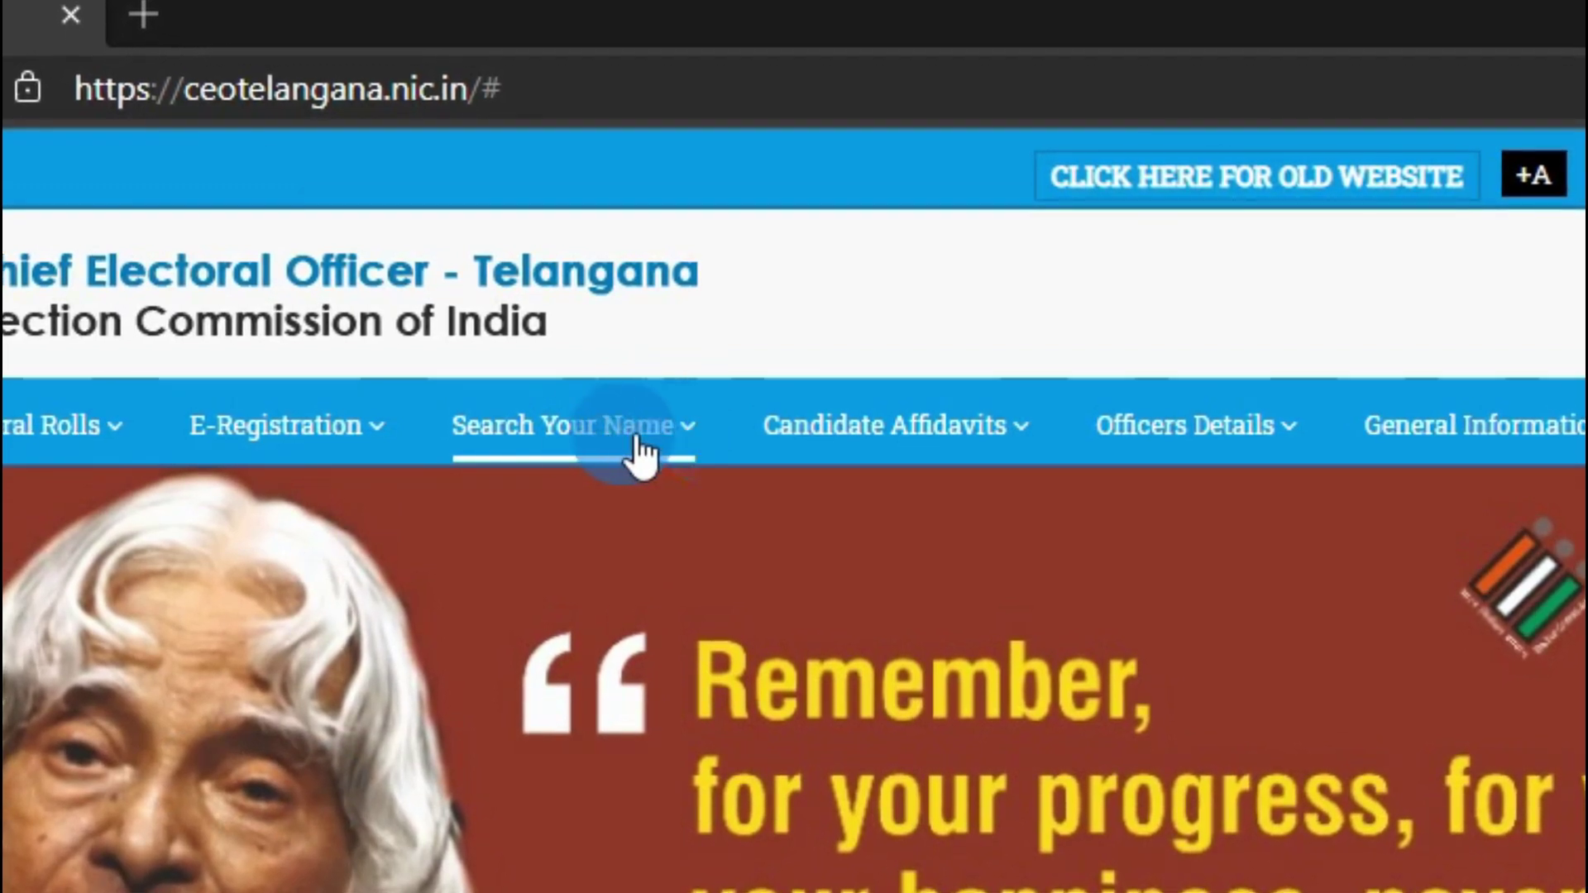
{"action": "left_click", "coordinate": [574, 426]}
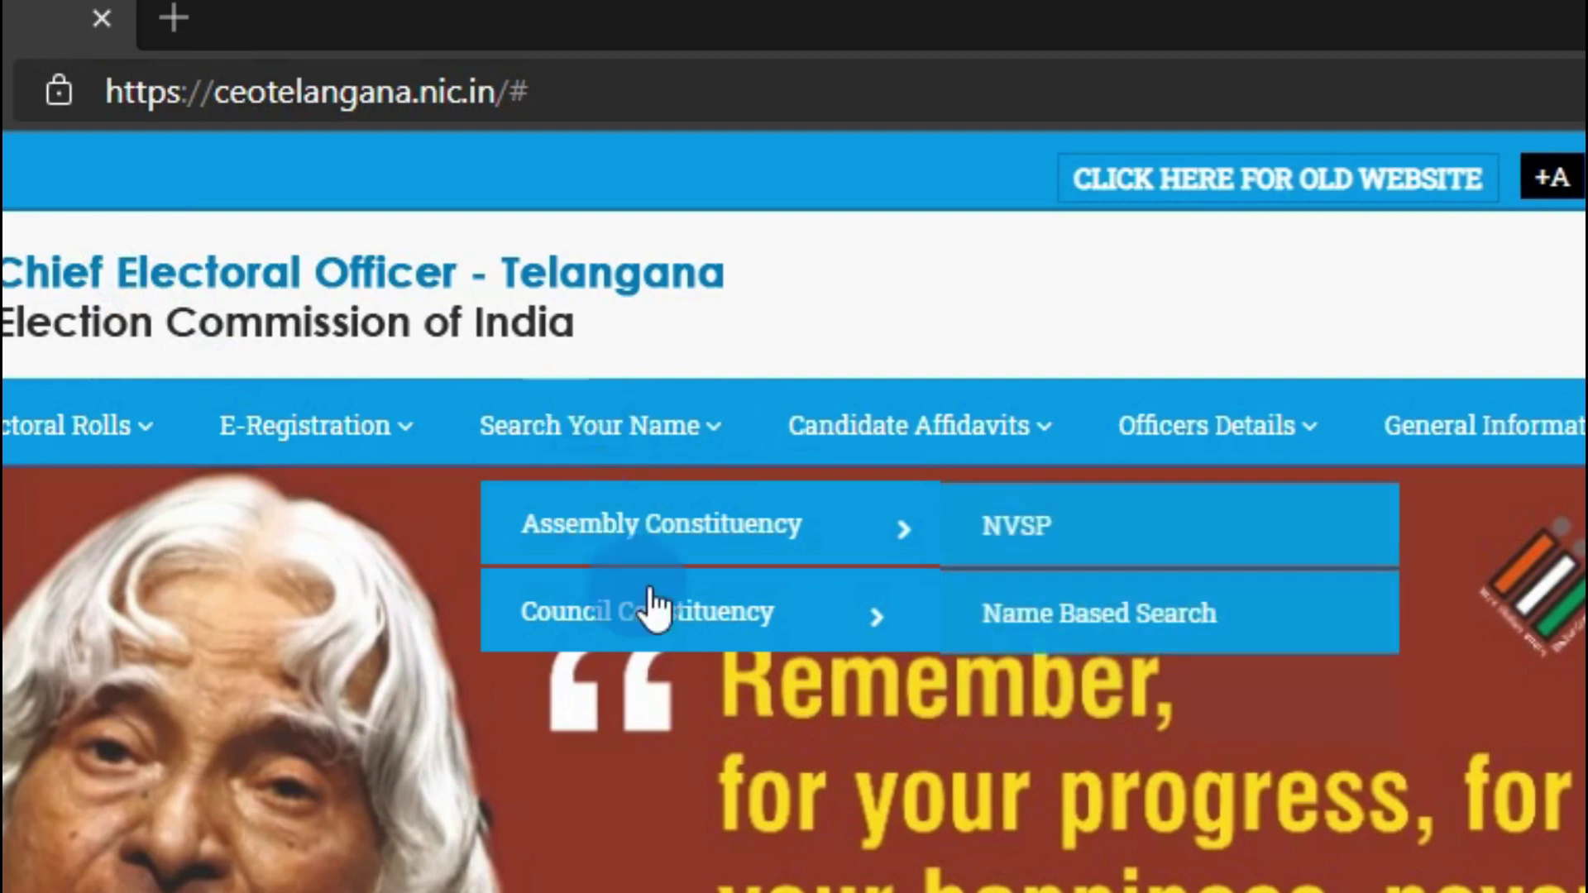
{"action": "mouse_move", "coordinate": [674, 638]}
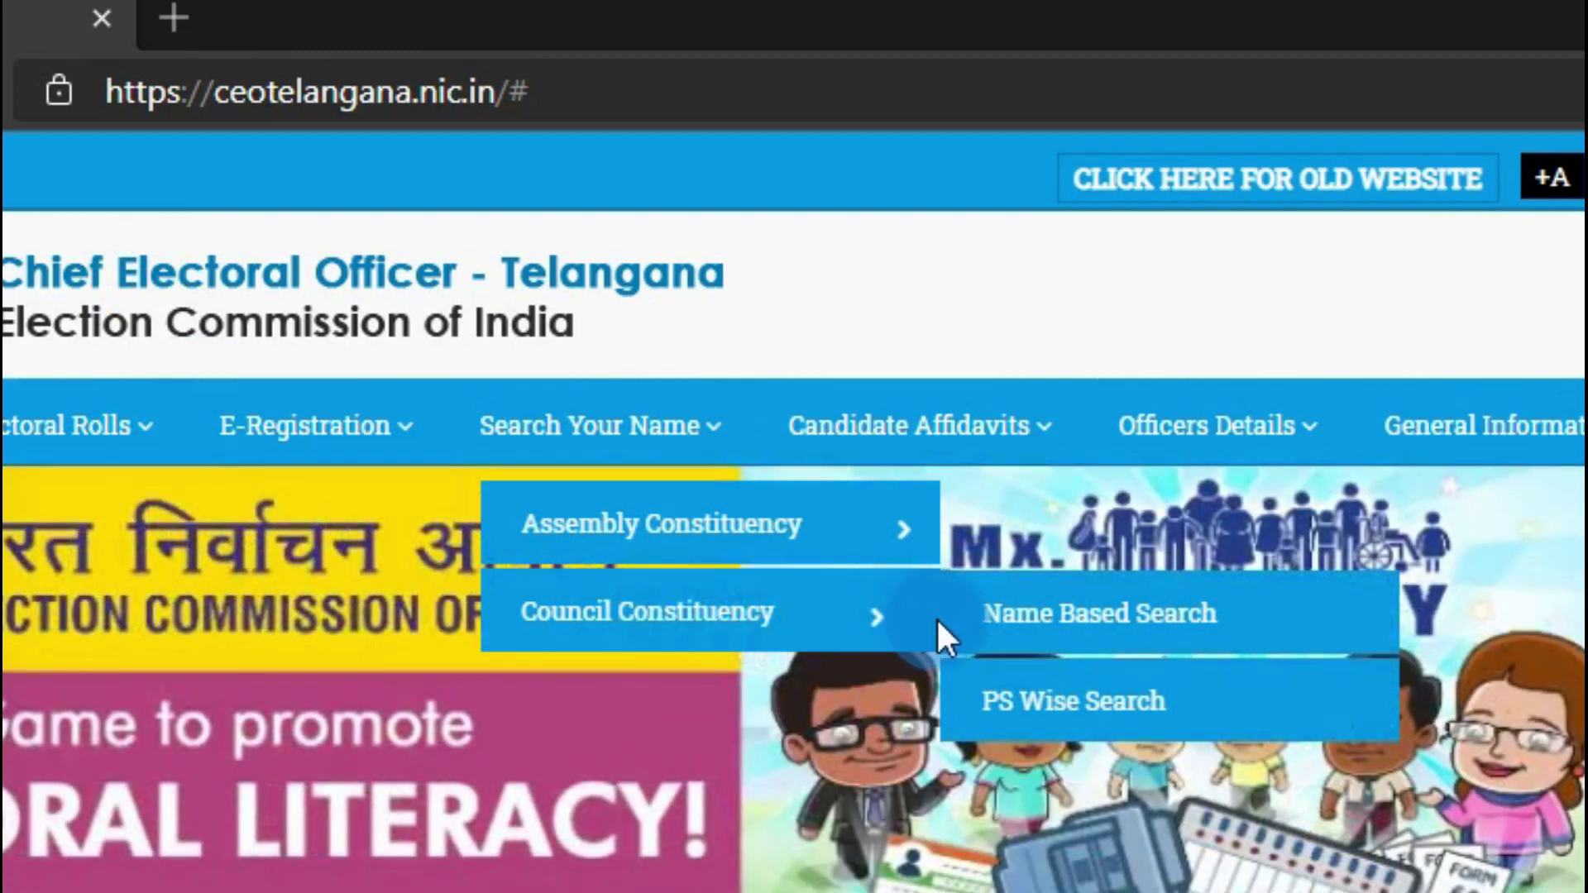
{"action": "left_click", "coordinate": [1083, 628]}
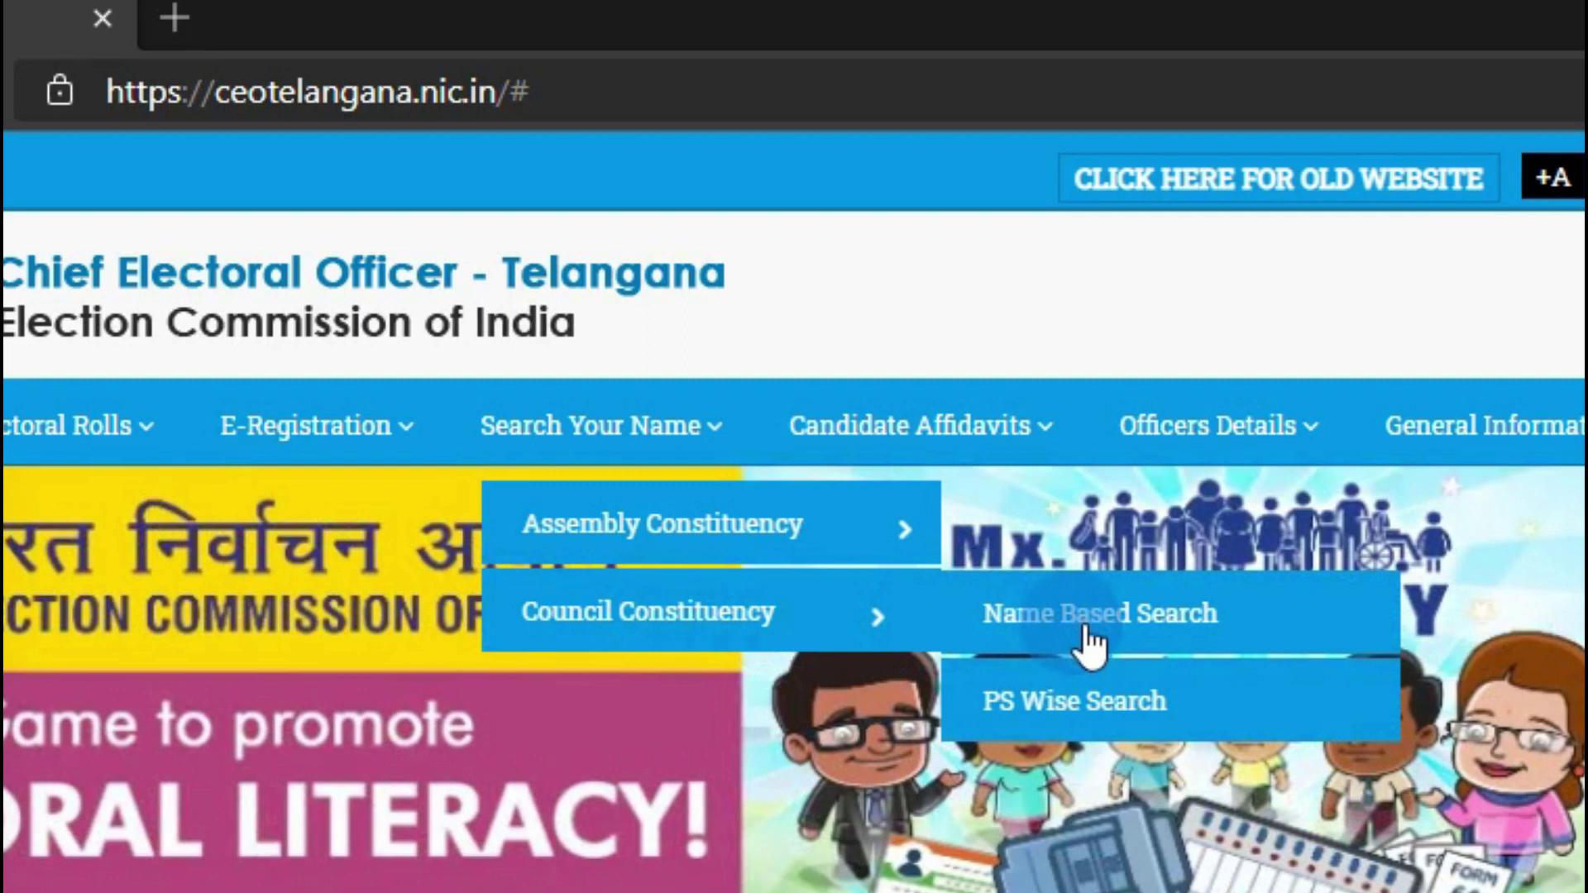
{"action": "left_click", "coordinate": [1104, 719]}
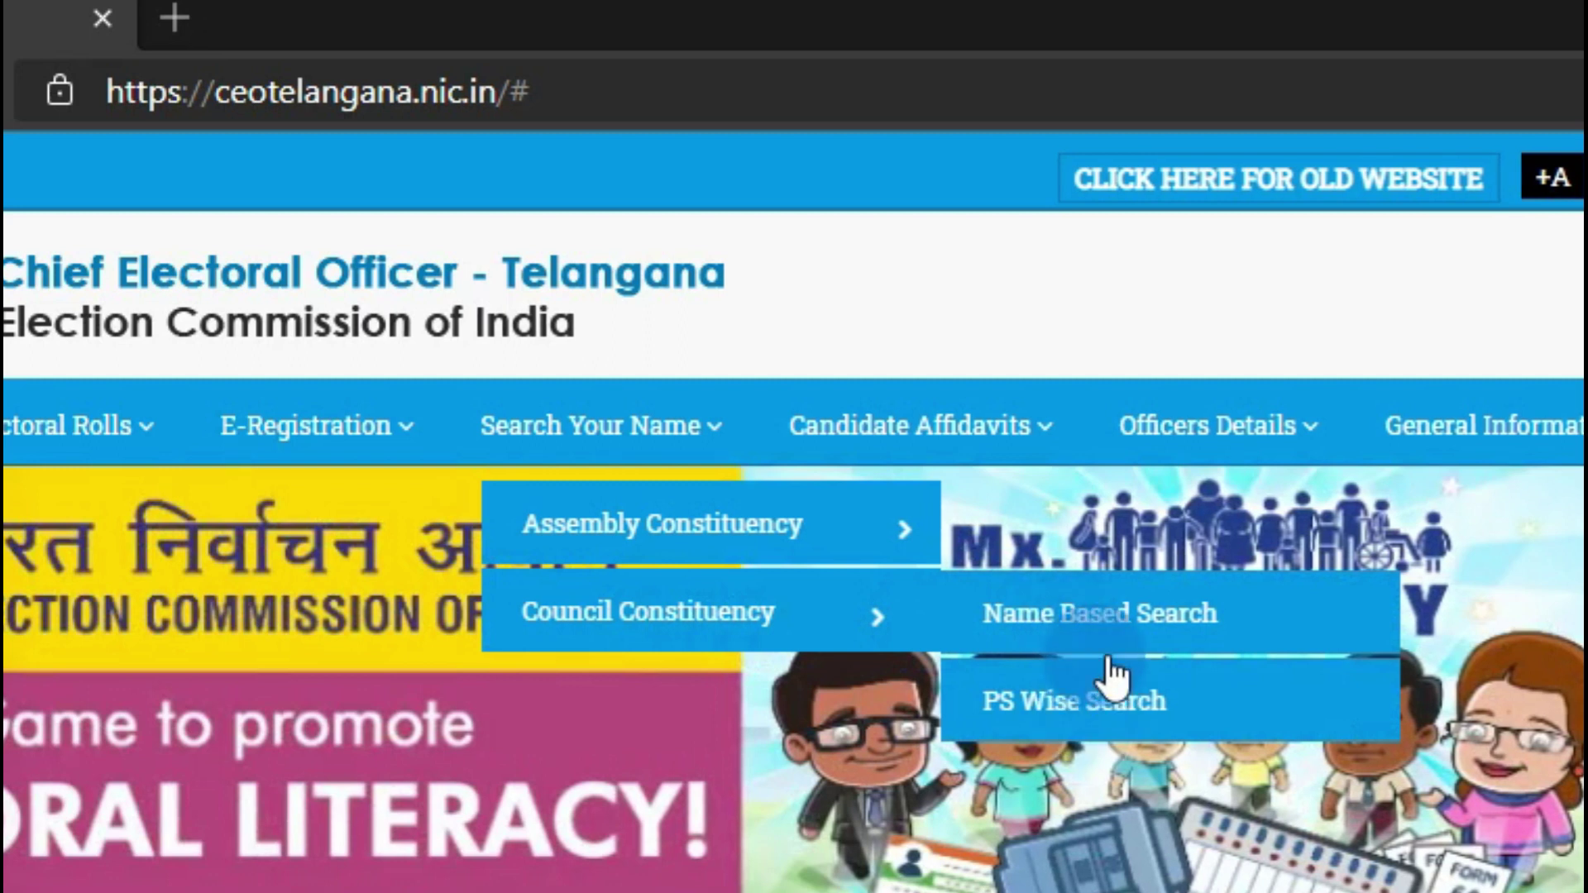
{"action": "left_click", "coordinate": [1118, 612]}
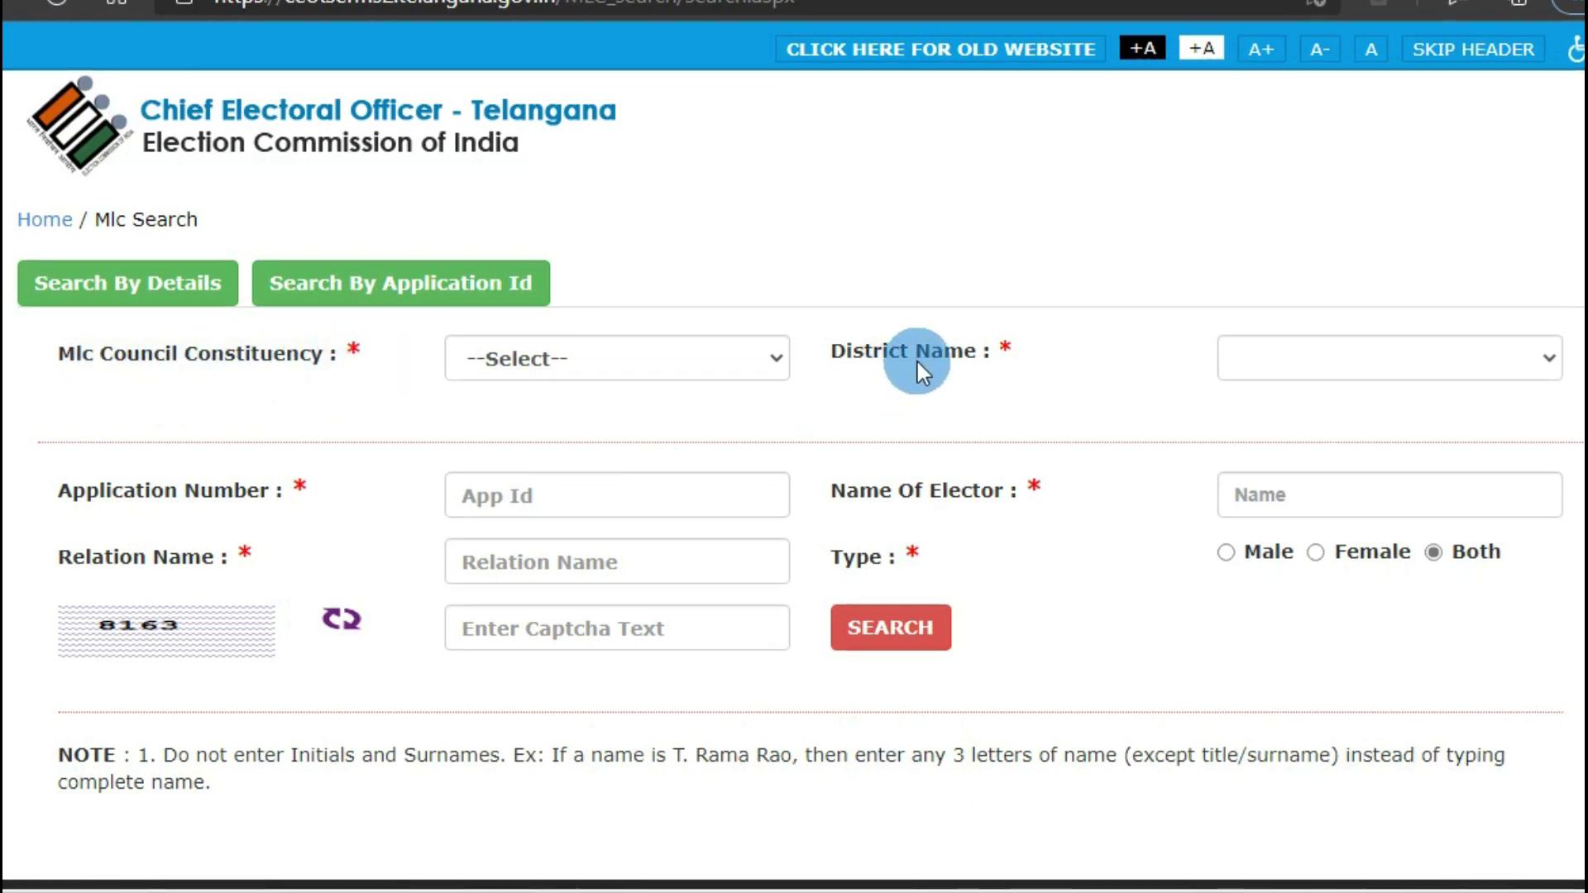
Choose constituency Warangal-Khammam-Nalgonda and district 28-Warangal Urban in the MLC search form
{"action": "left_click", "coordinate": [775, 356]}
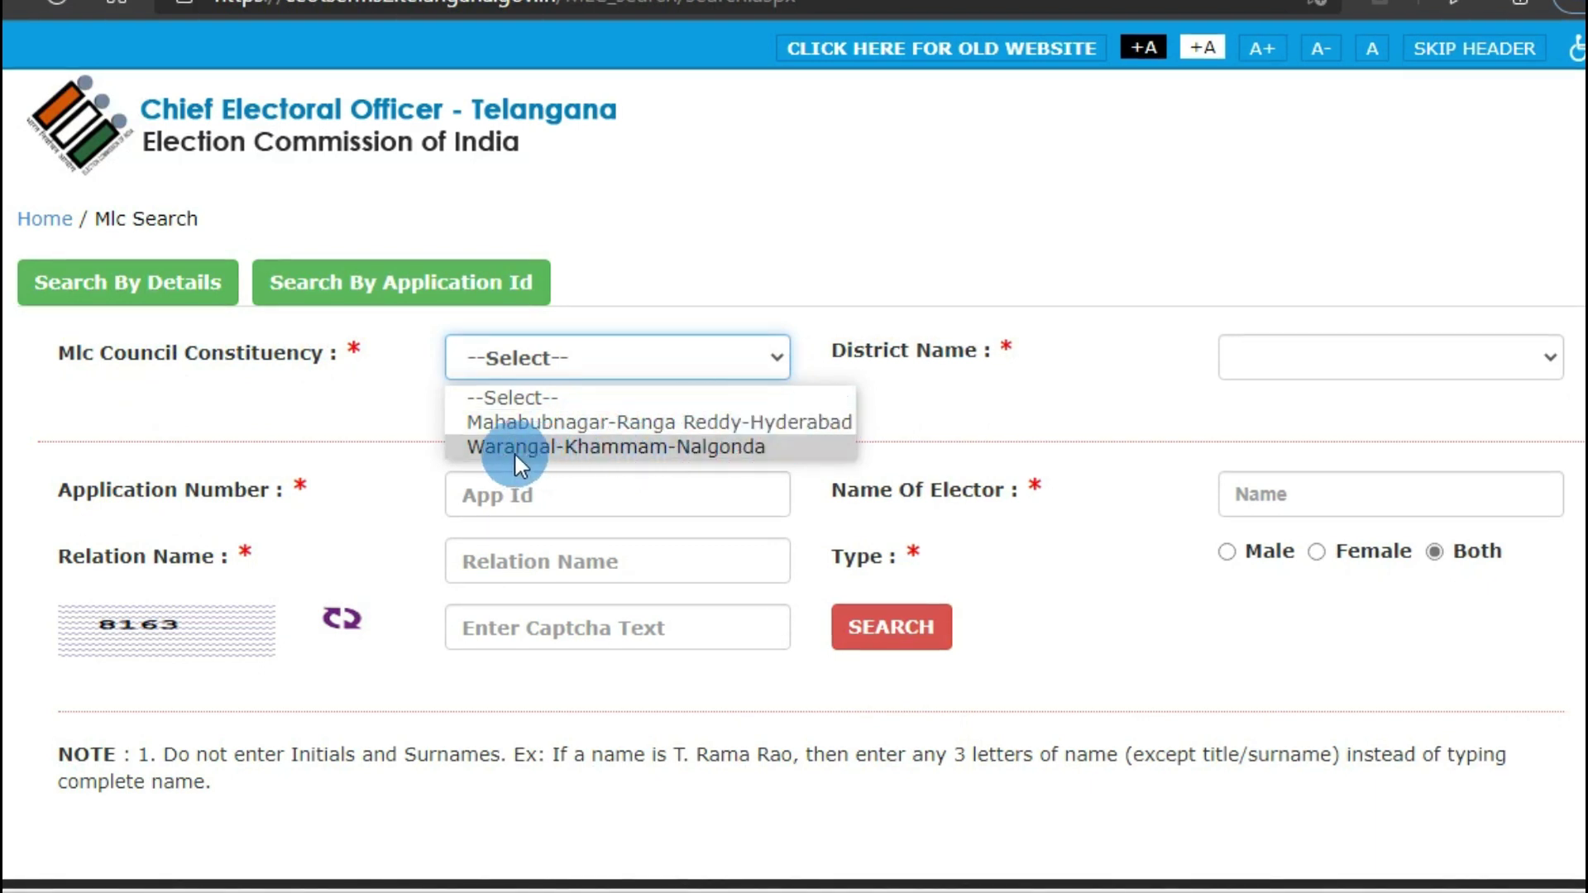
{"action": "left_click", "coordinate": [761, 446]}
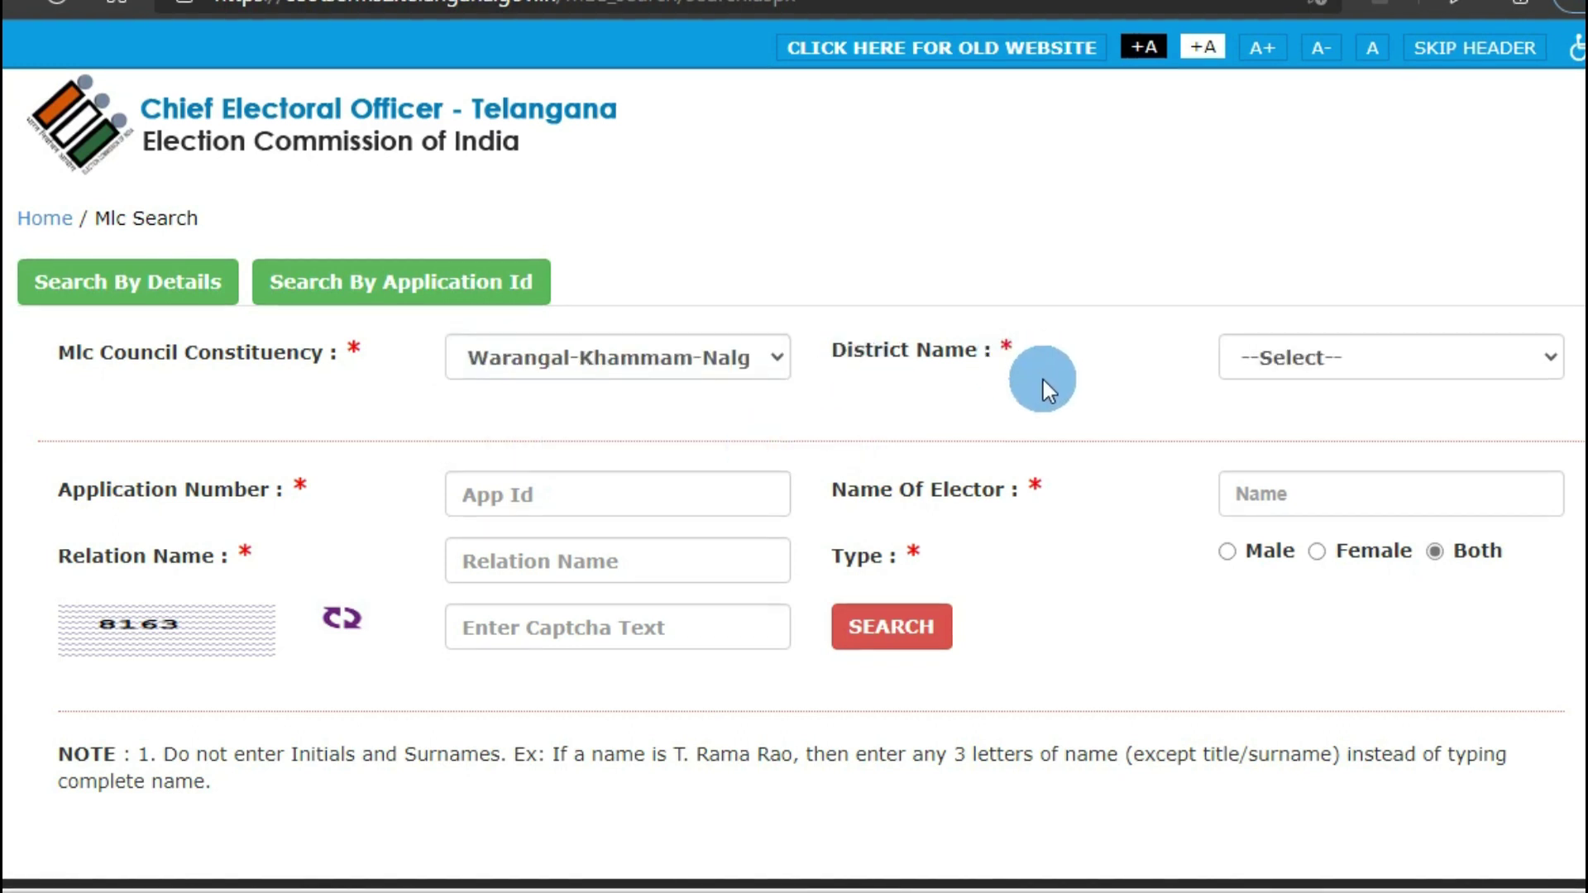
{"action": "left_click", "coordinate": [1552, 360]}
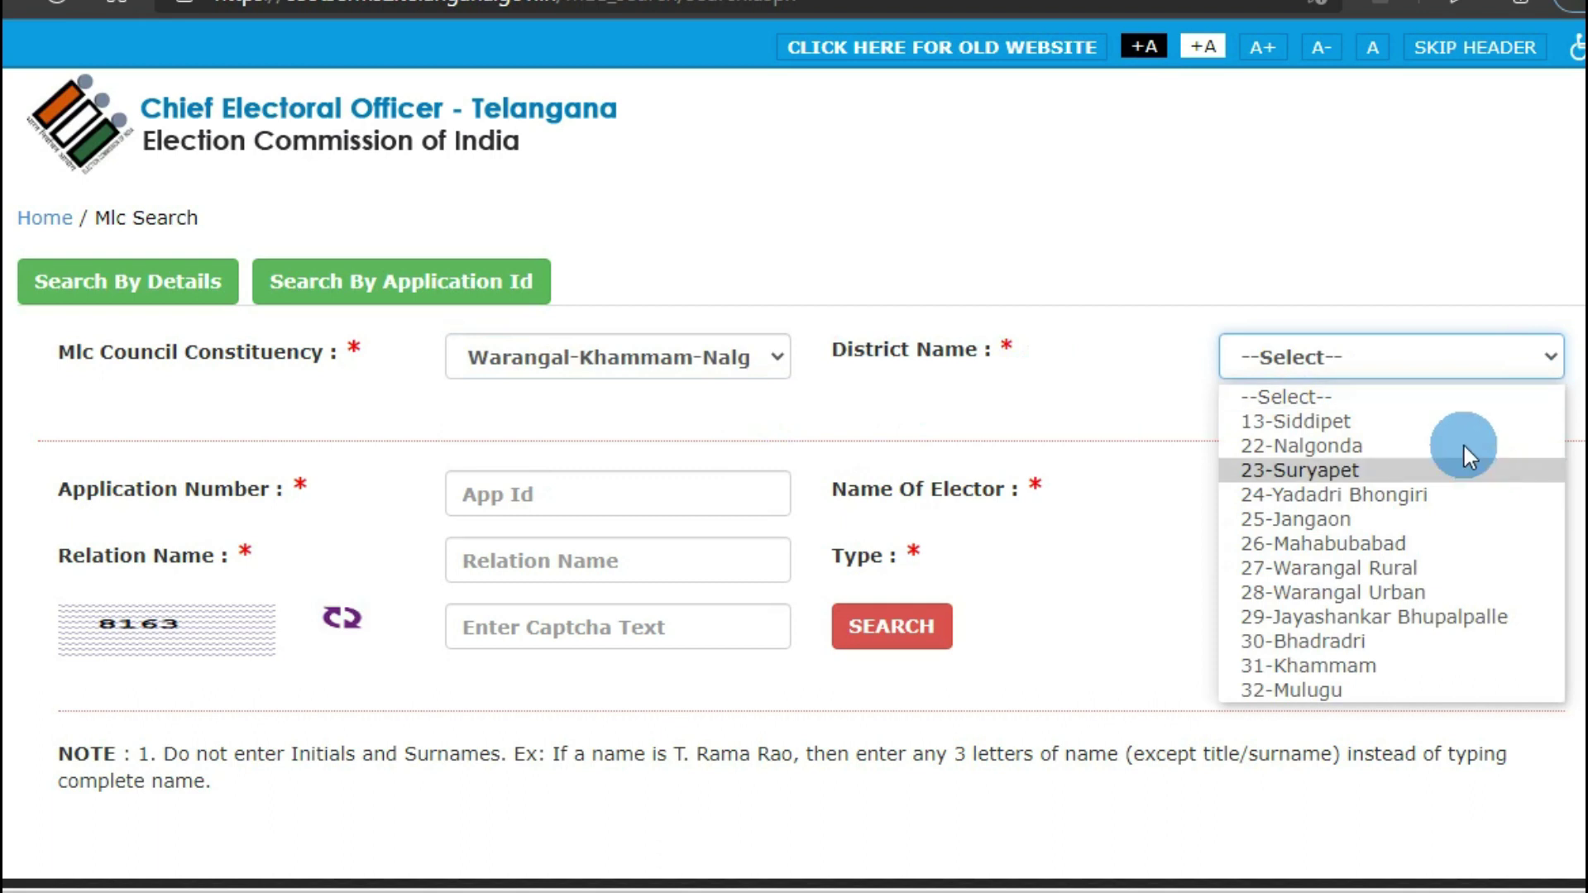
{"action": "left_click", "coordinate": [1439, 593]}
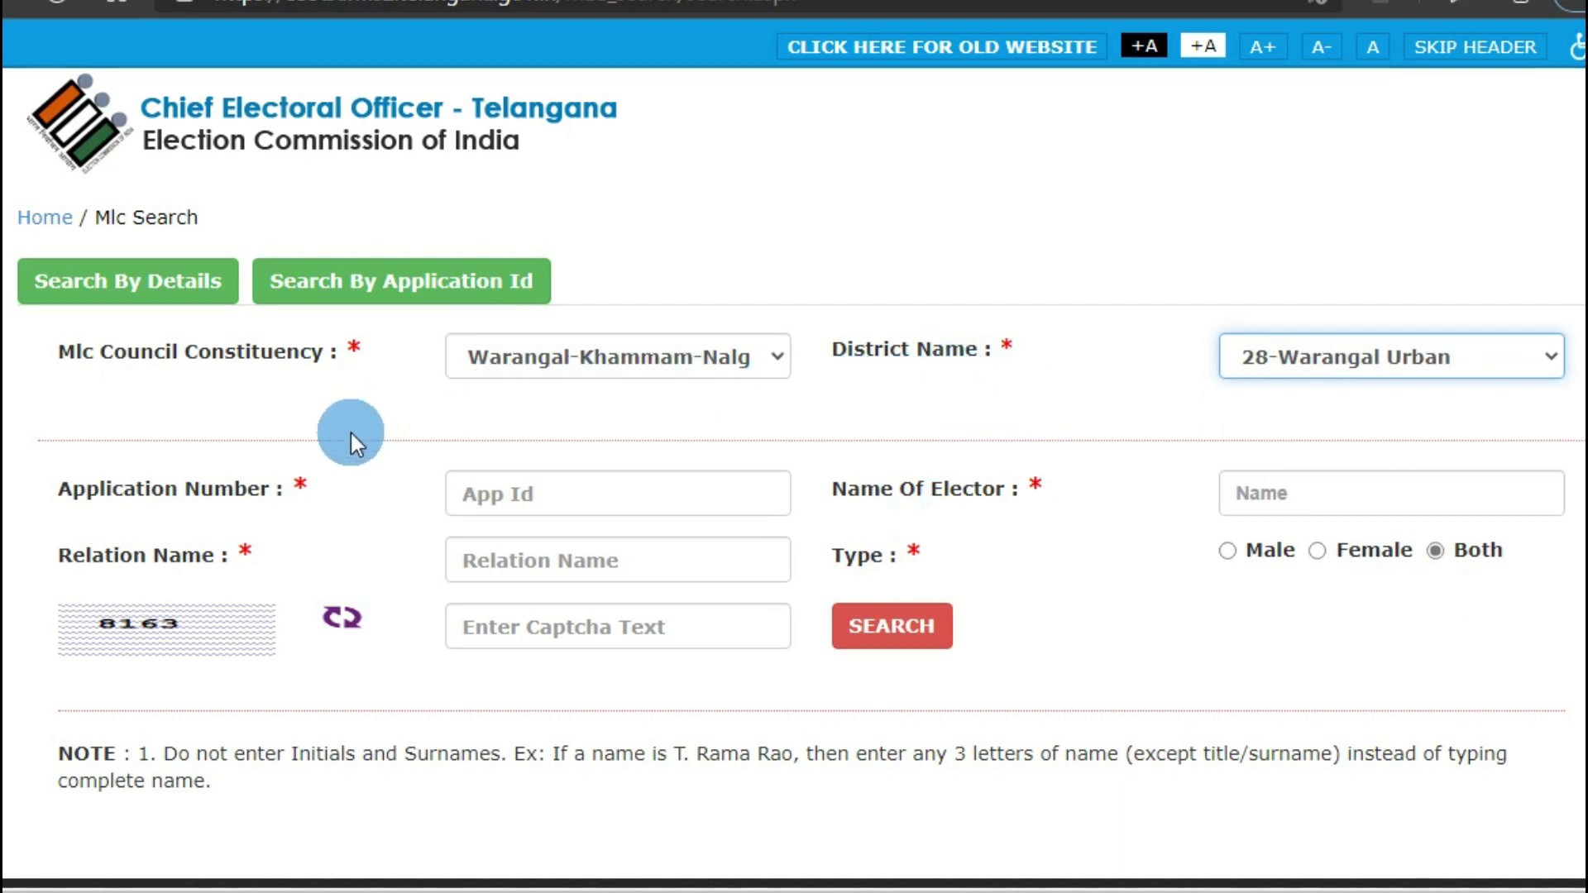
Search by a saved application number, entering the captcha code shown
{"action": "left_click", "coordinate": [498, 502]}
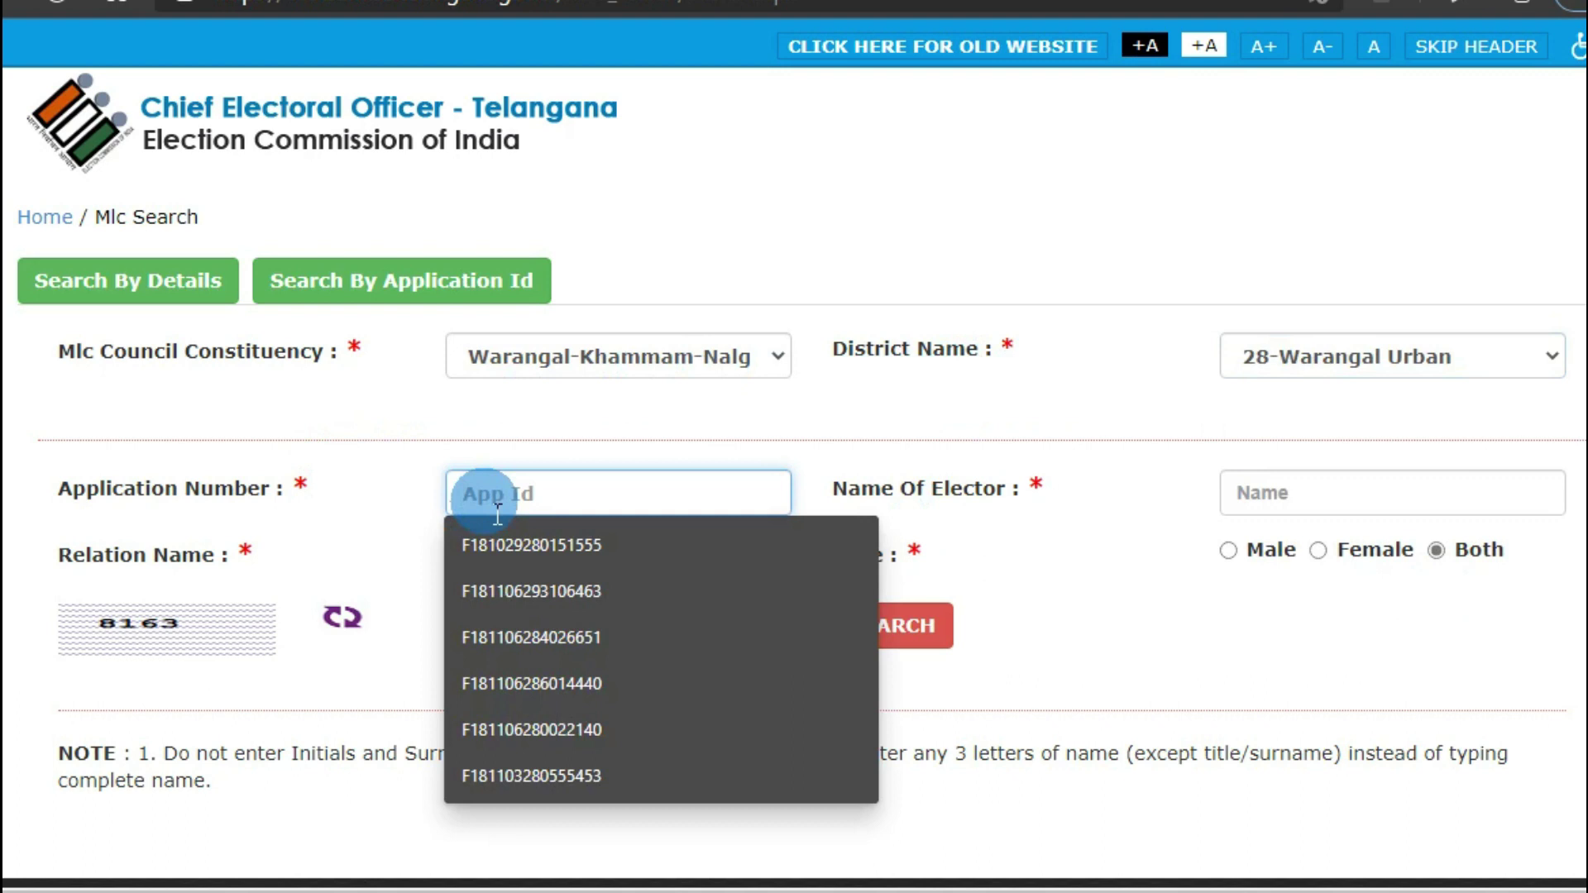
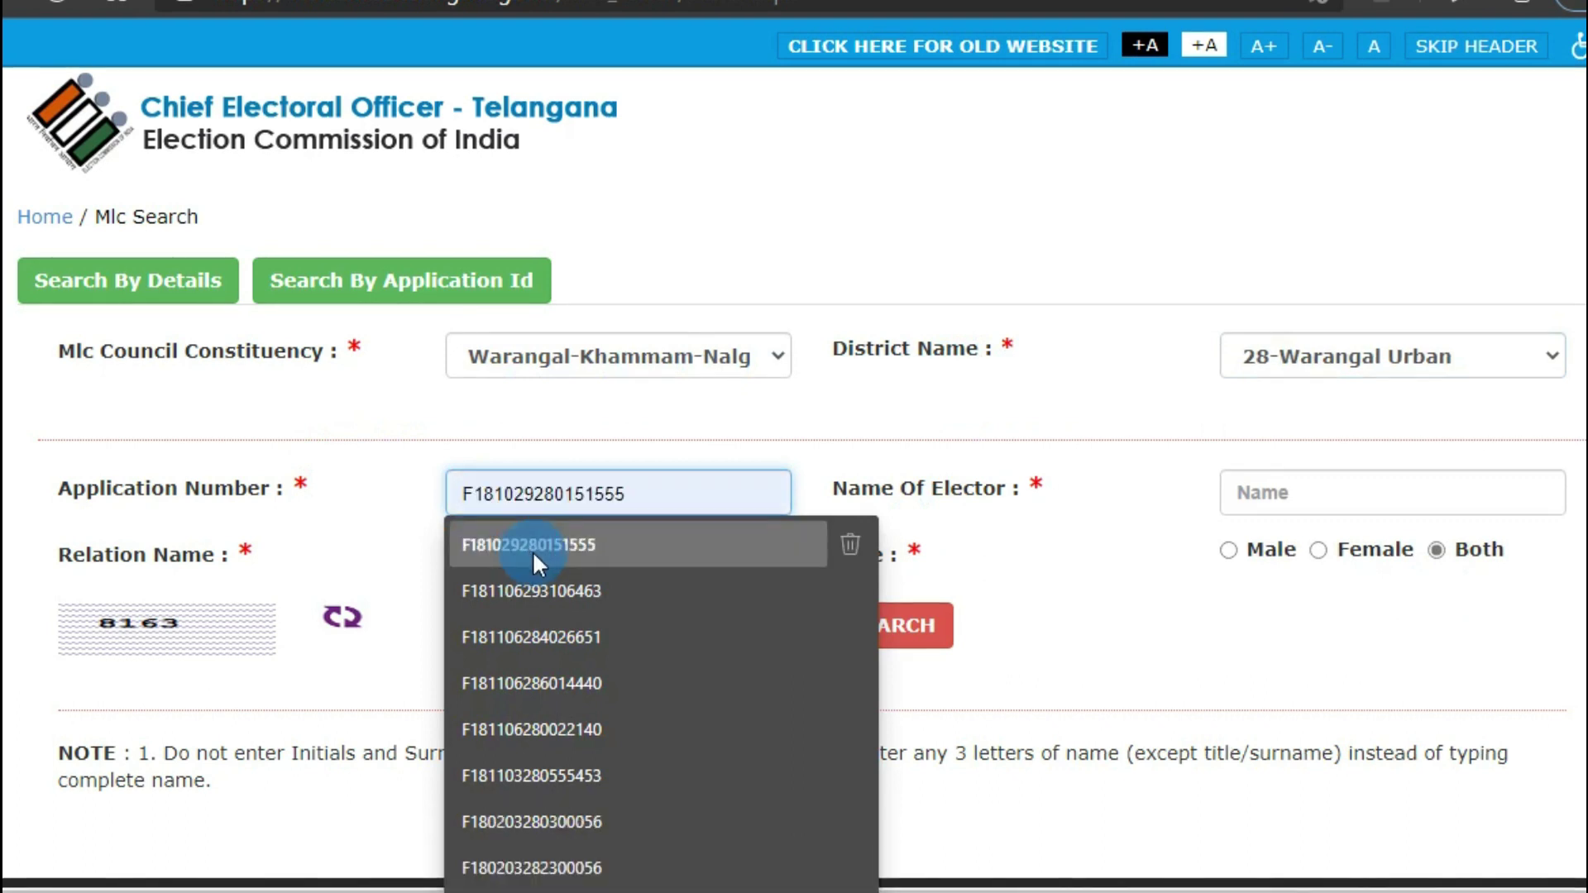
{"action": "left_click", "coordinate": [533, 546]}
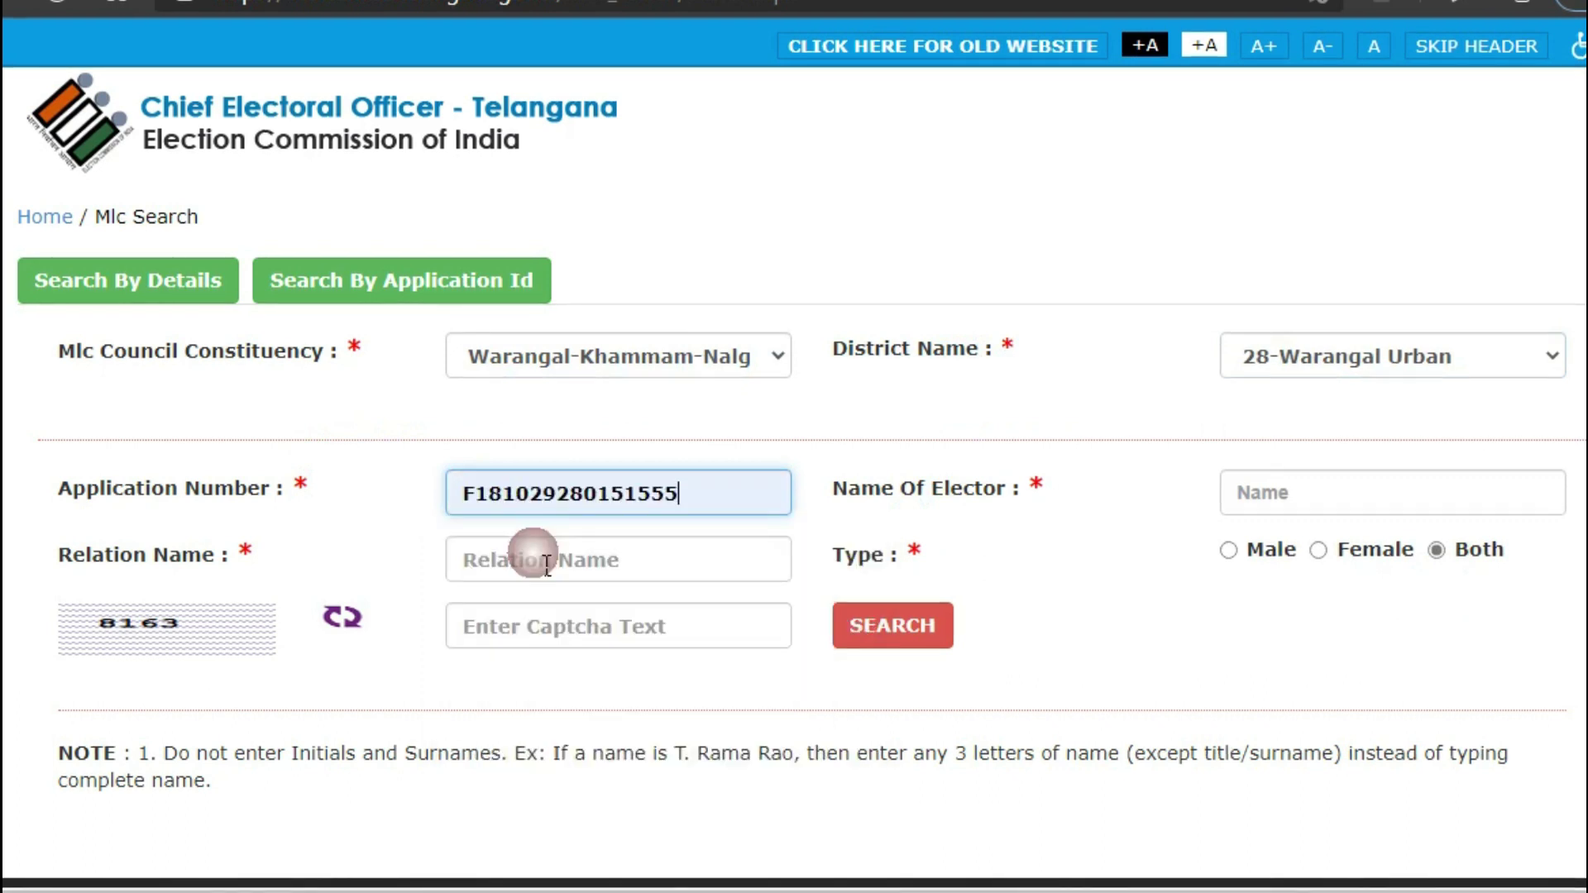
{"action": "left_click", "coordinate": [471, 637]}
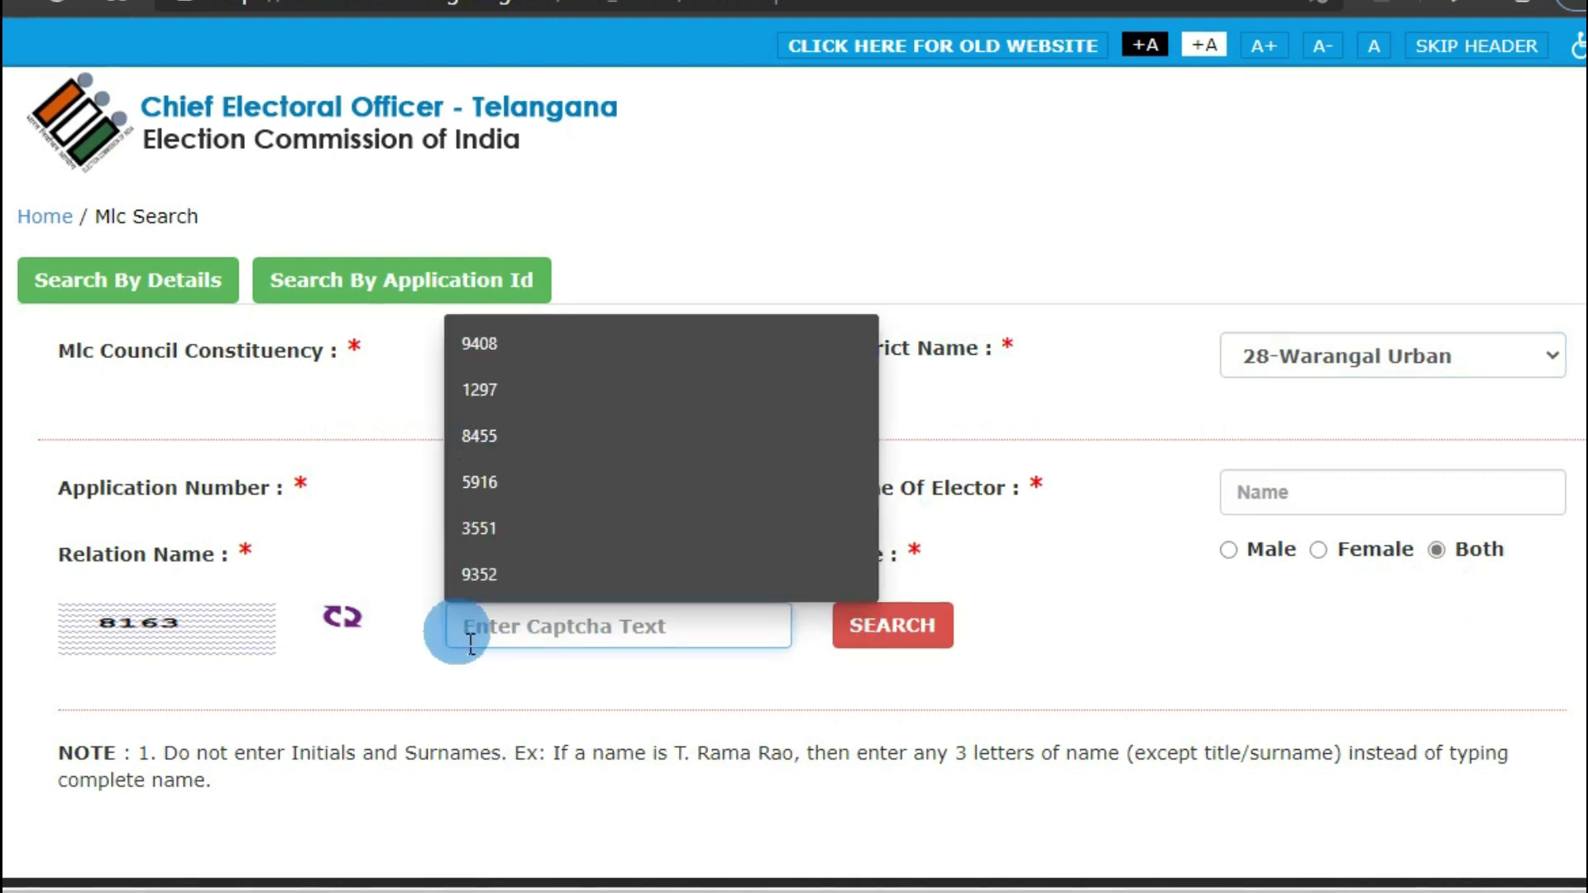
{"action": "type", "text": "8"}
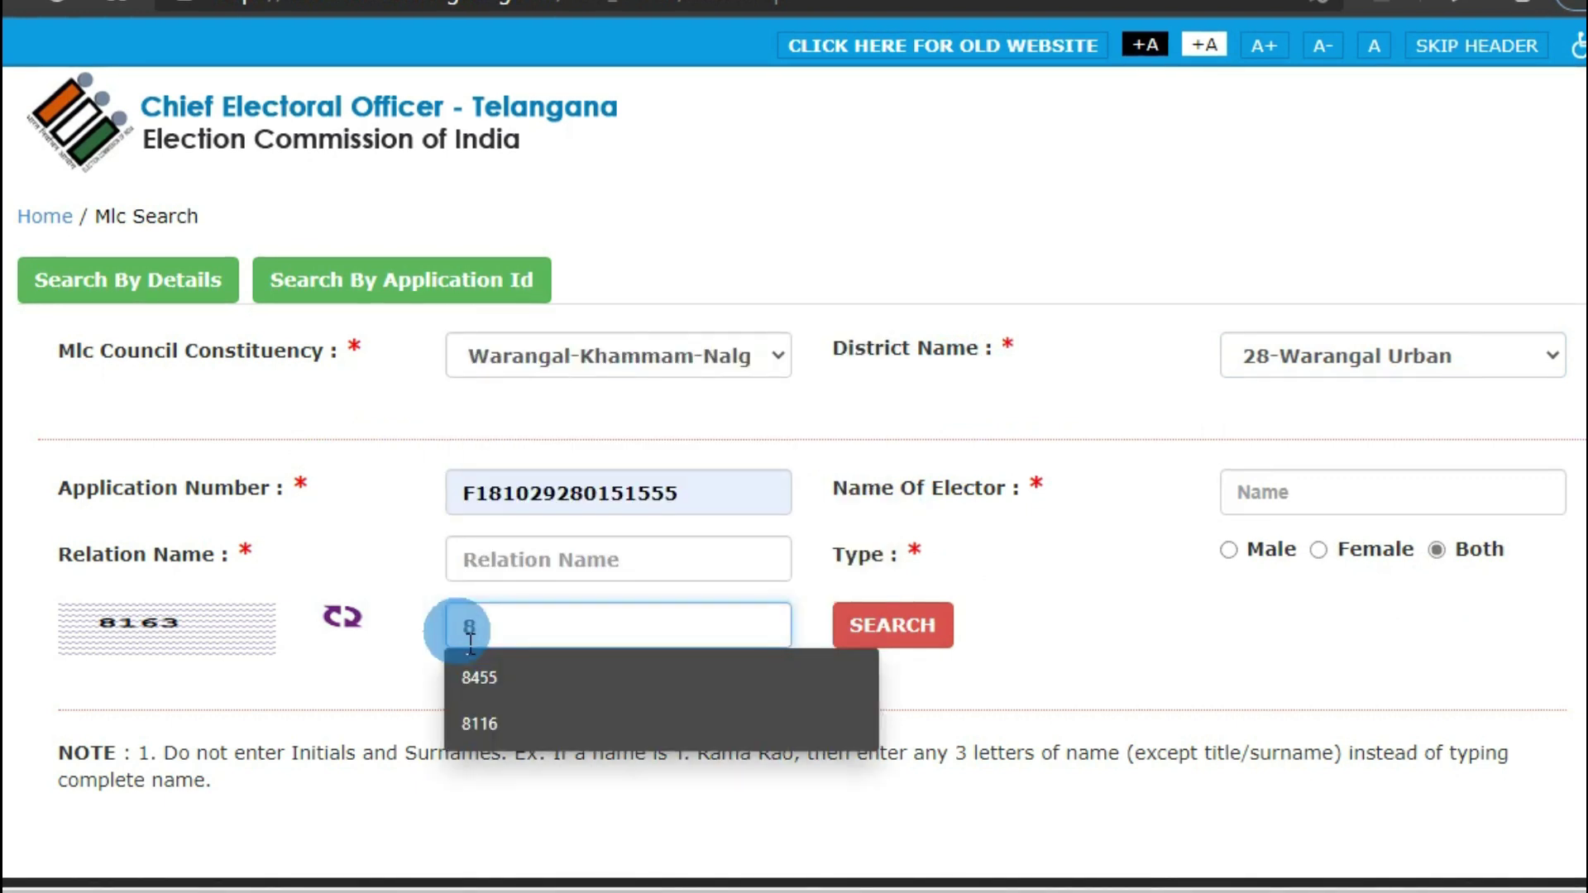
{"action": "type", "text": "163"}
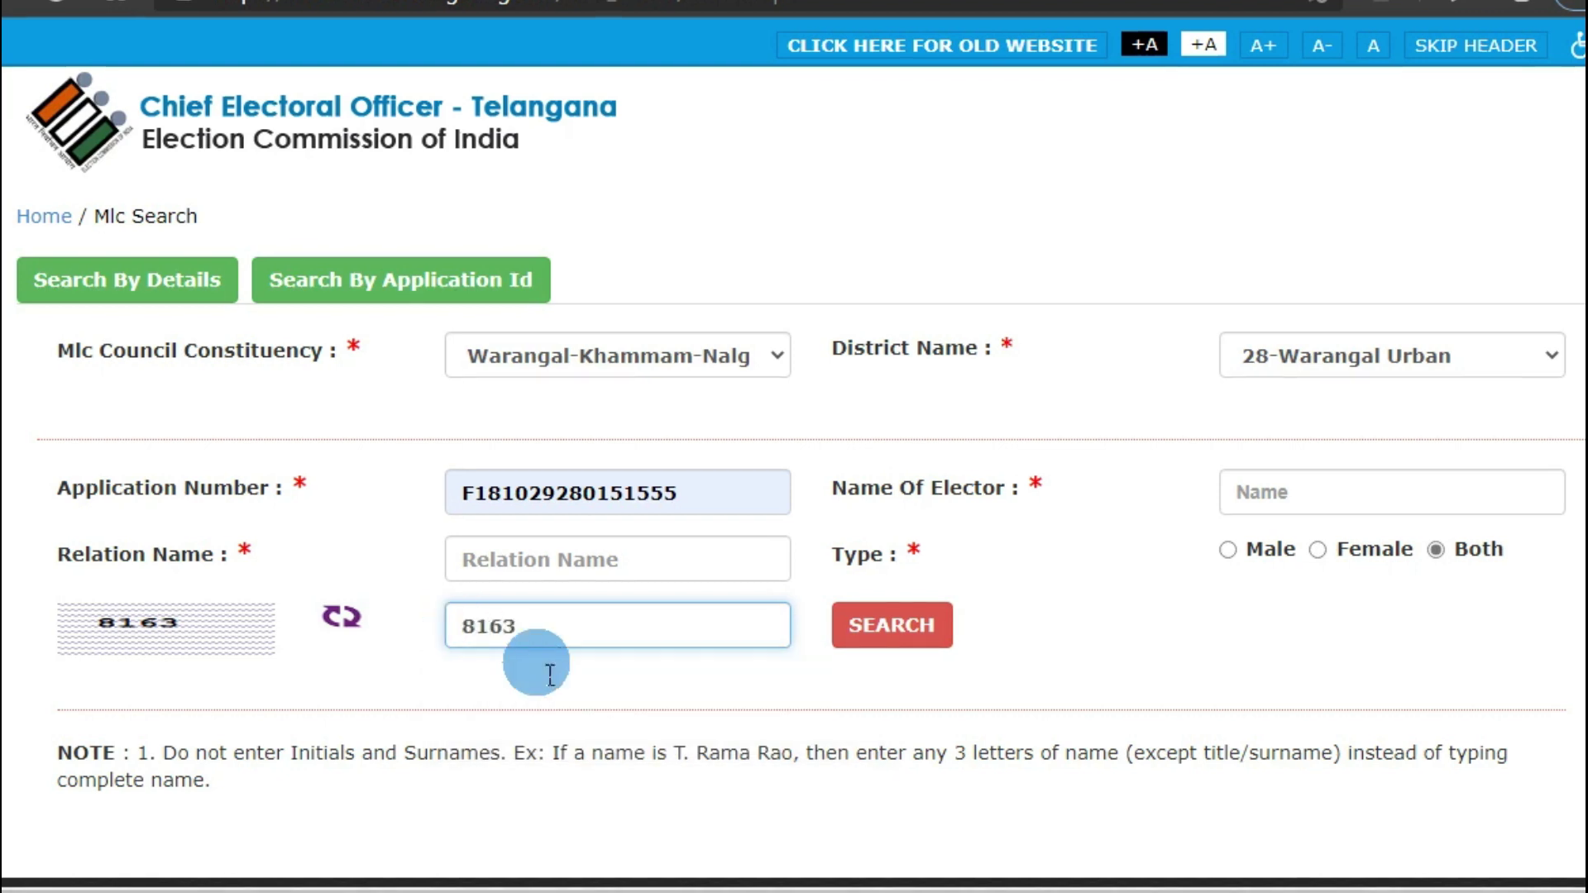
{"action": "left_click", "coordinate": [916, 628]}
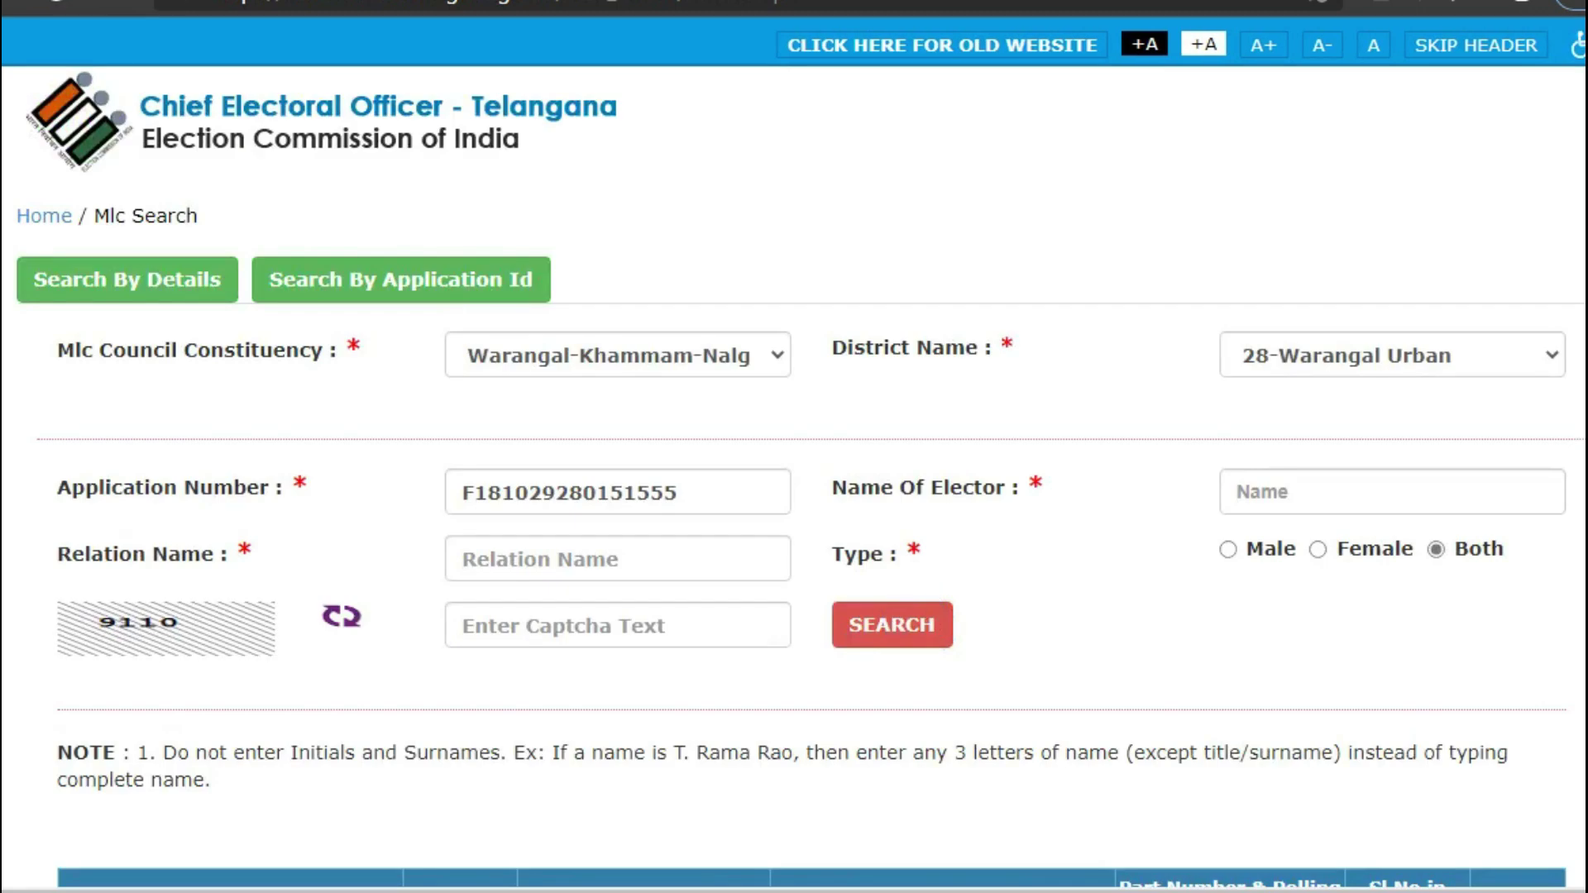
{"action": "scroll", "coordinate": [793, 496], "scroll_direction": "down", "scroll_amount": 4}
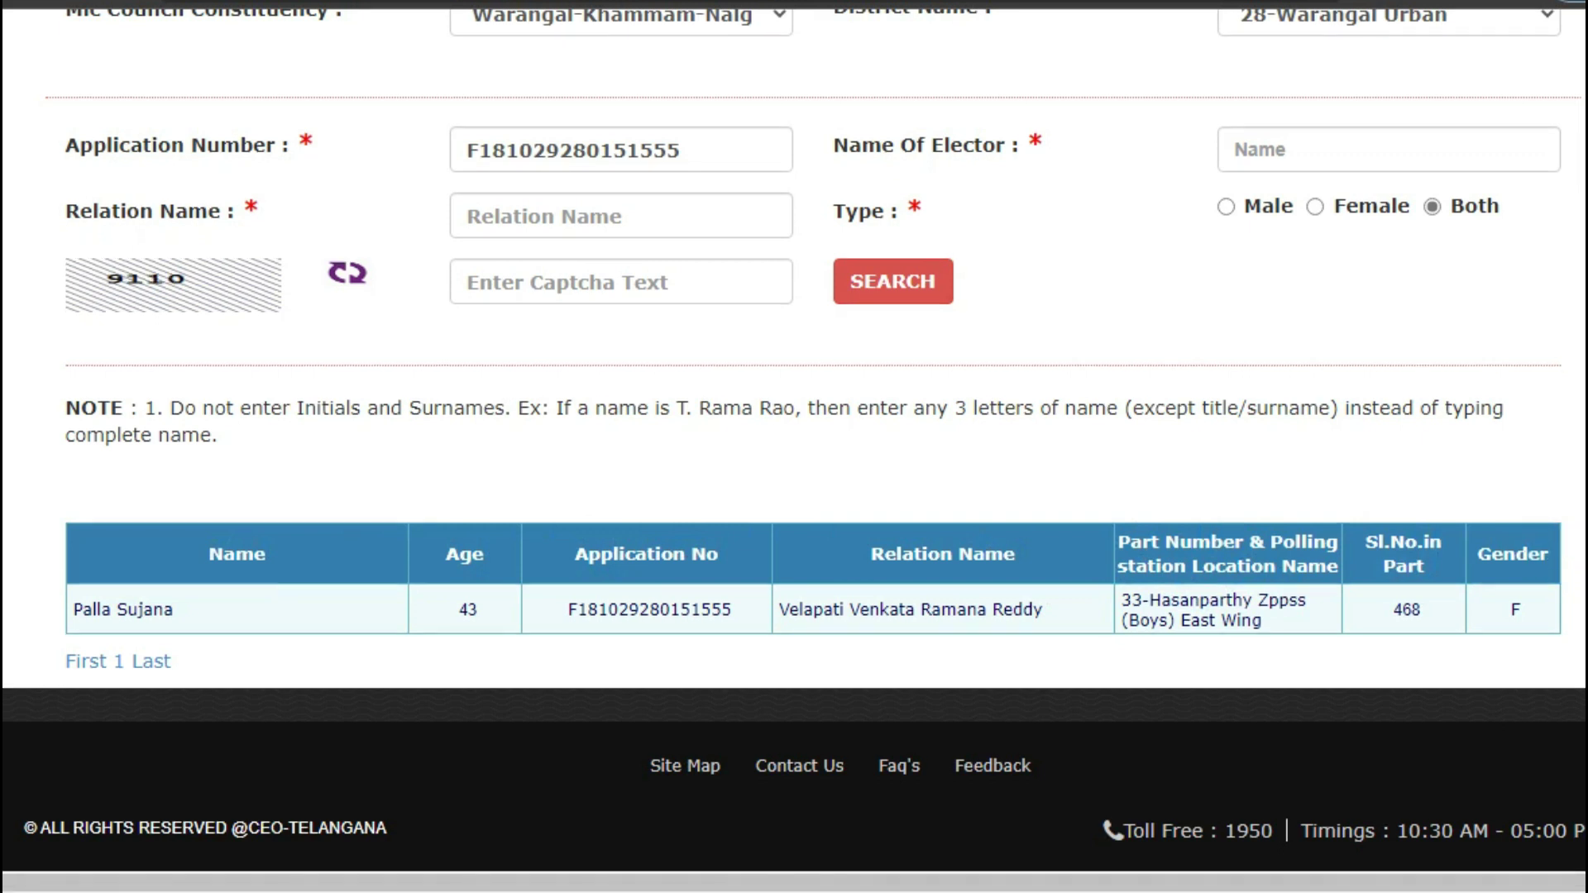
{"action": "scroll", "coordinate": [794, 447], "scroll_direction": "up", "scroll_amount": 3}
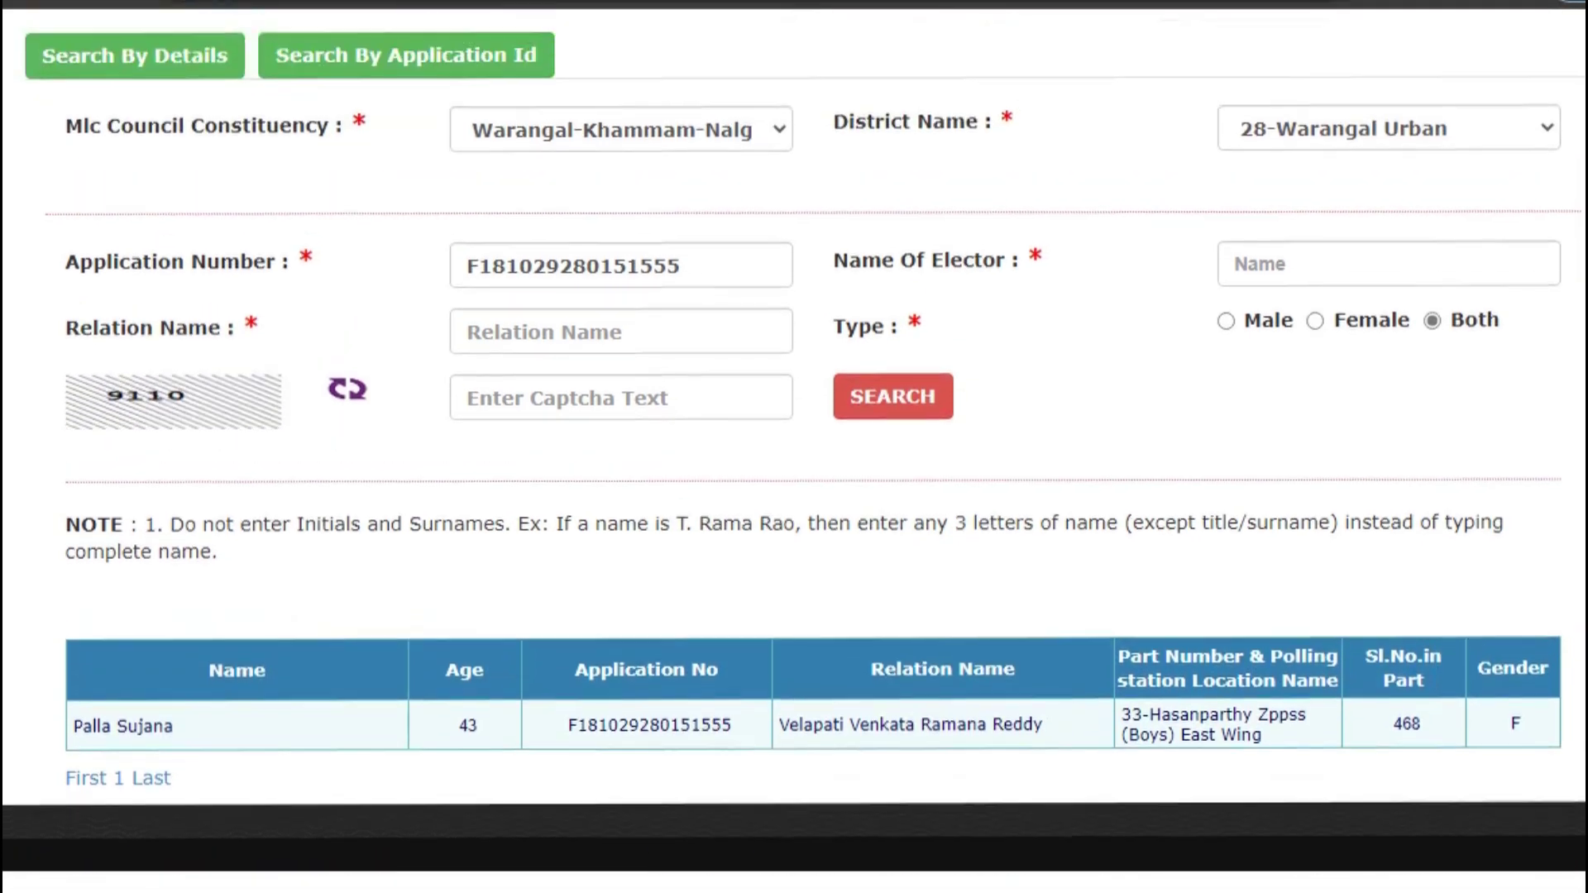
{"action": "scroll", "coordinate": [793, 447], "scroll_direction": "up", "scroll_amount": 1}
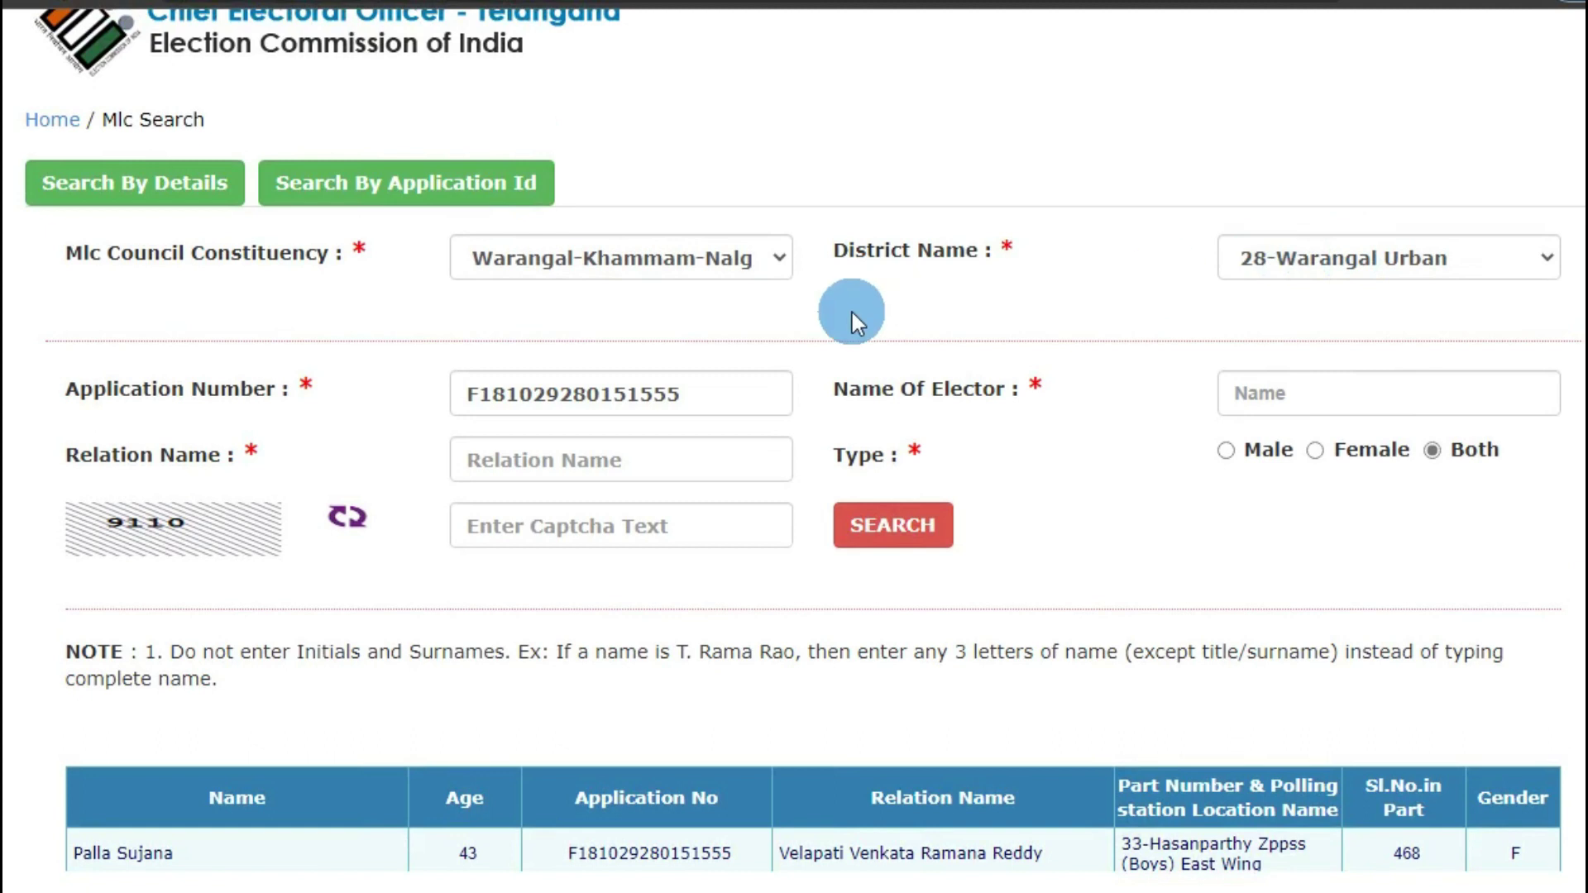
{"action": "left_click", "coordinate": [698, 407]}
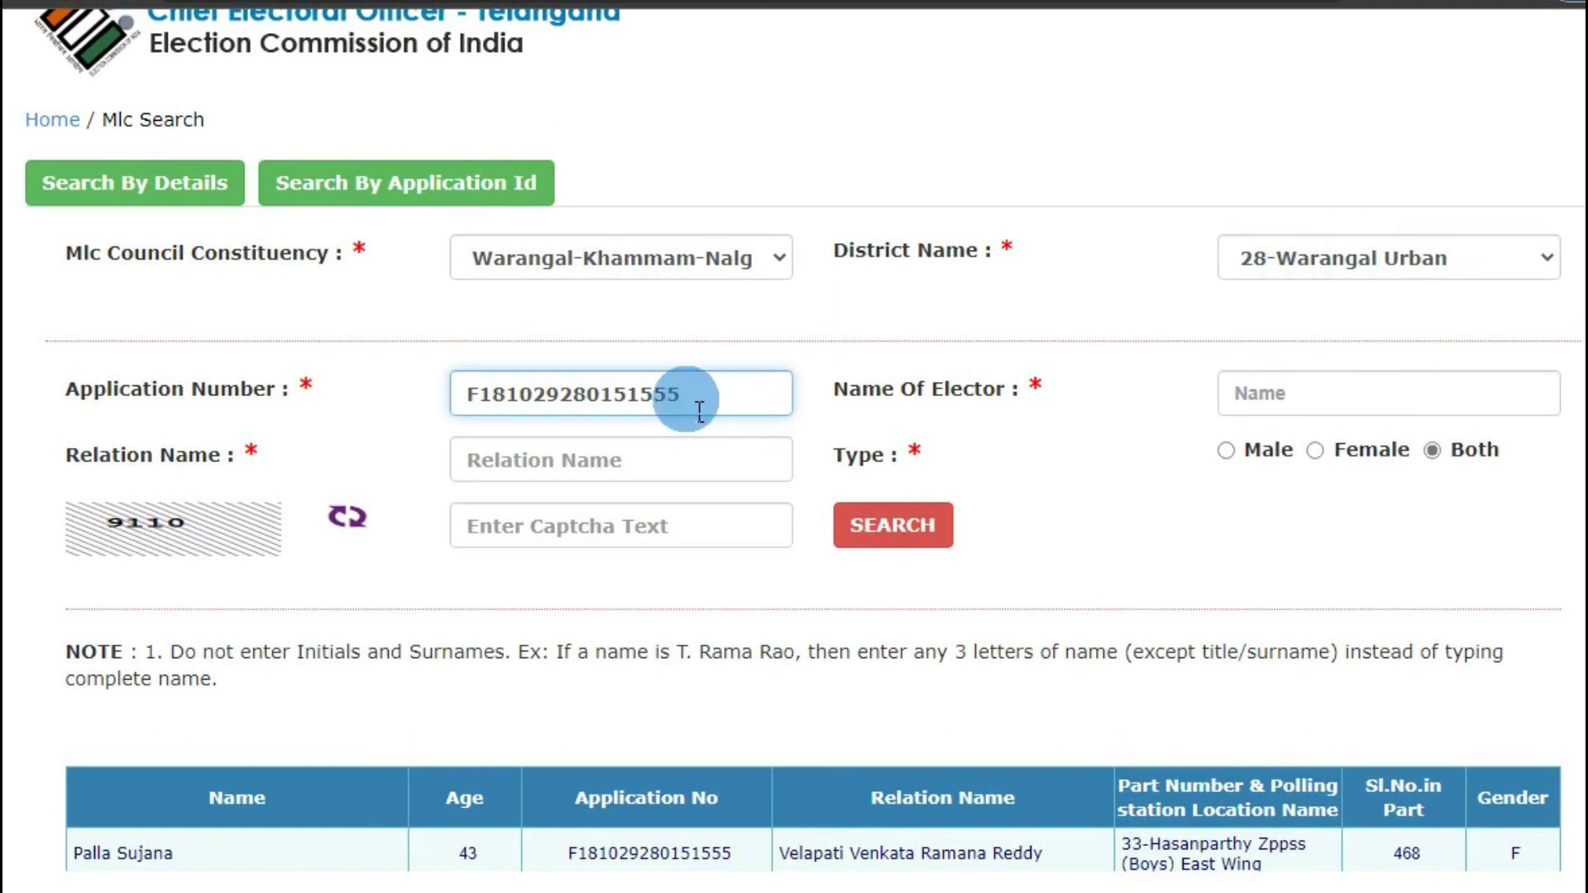
Search by the saved elector name with type Female and a new captcha, application number cleared
{"action": "key", "text": "BackSpace"}
{"action": "key", "text": "BackSpace"}
{"action": "key", "text": "BackSpace"}
{"action": "key", "text": "BackSpace"}
{"action": "key", "text": "BackSpace"}
{"action": "key", "text": "BackSpace"}
{"action": "key", "text": "BackSpace"}
{"action": "key", "text": "BackSpace"}
{"action": "key", "text": "BackSpace"}
{"action": "key", "text": "BackSpace"}
{"action": "key", "text": "BackSpace"}
{"action": "key", "text": "BackSpace"}
{"action": "key", "text": "BackSpace"}
{"action": "key", "text": "BackSpace"}
{"action": "key", "text": "BackSpace"}
{"action": "key", "text": "BackSpace"}
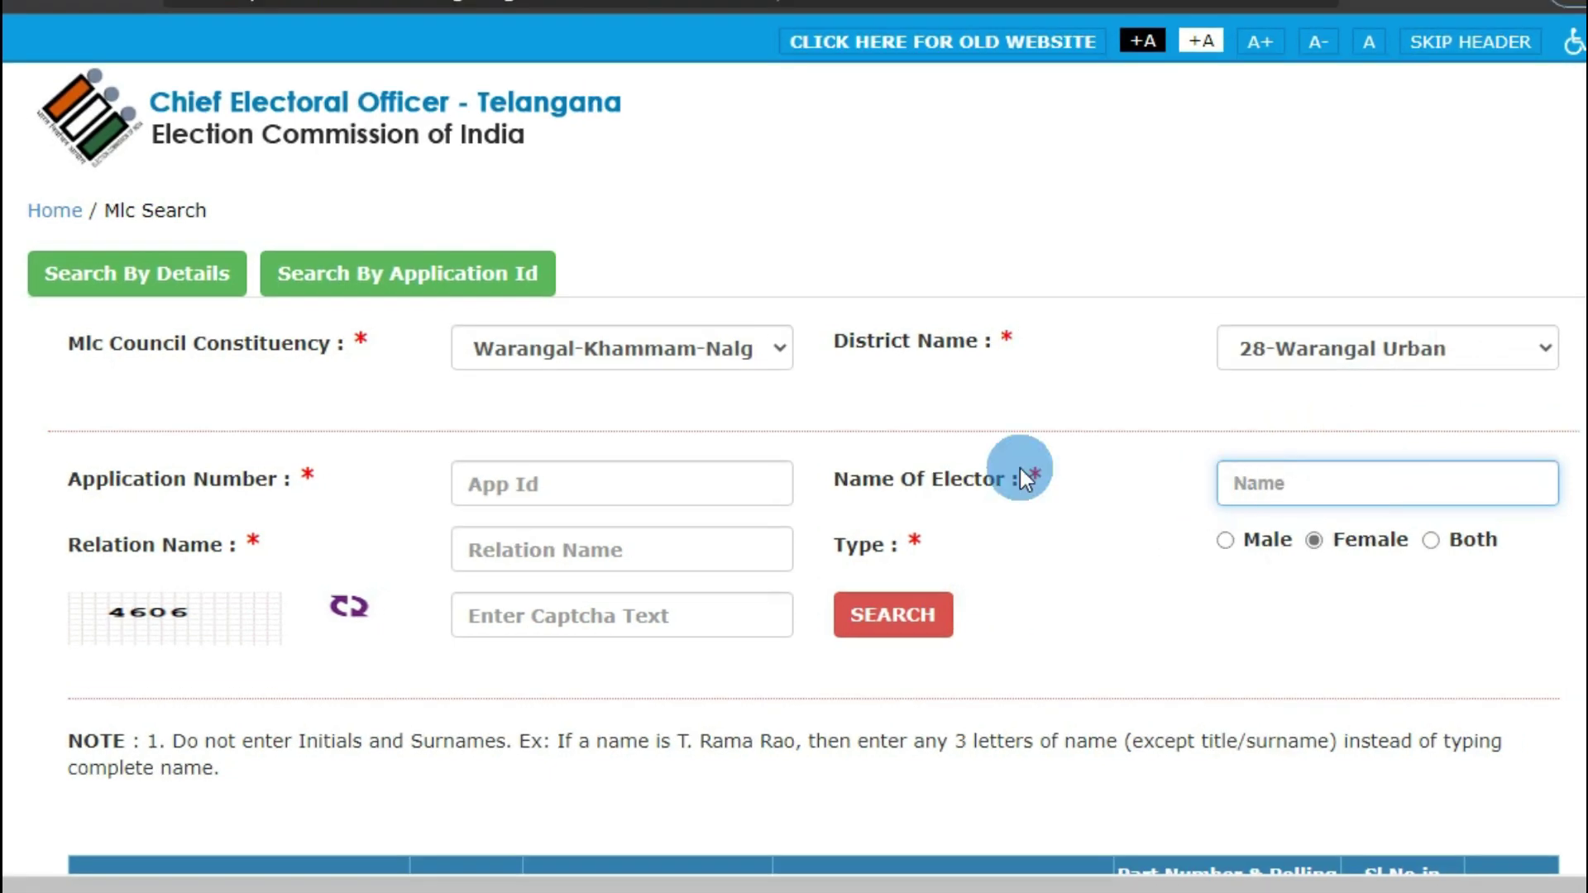
{"action": "left_click", "coordinate": [1247, 486]}
{"action": "left_click", "coordinate": [1253, 489]}
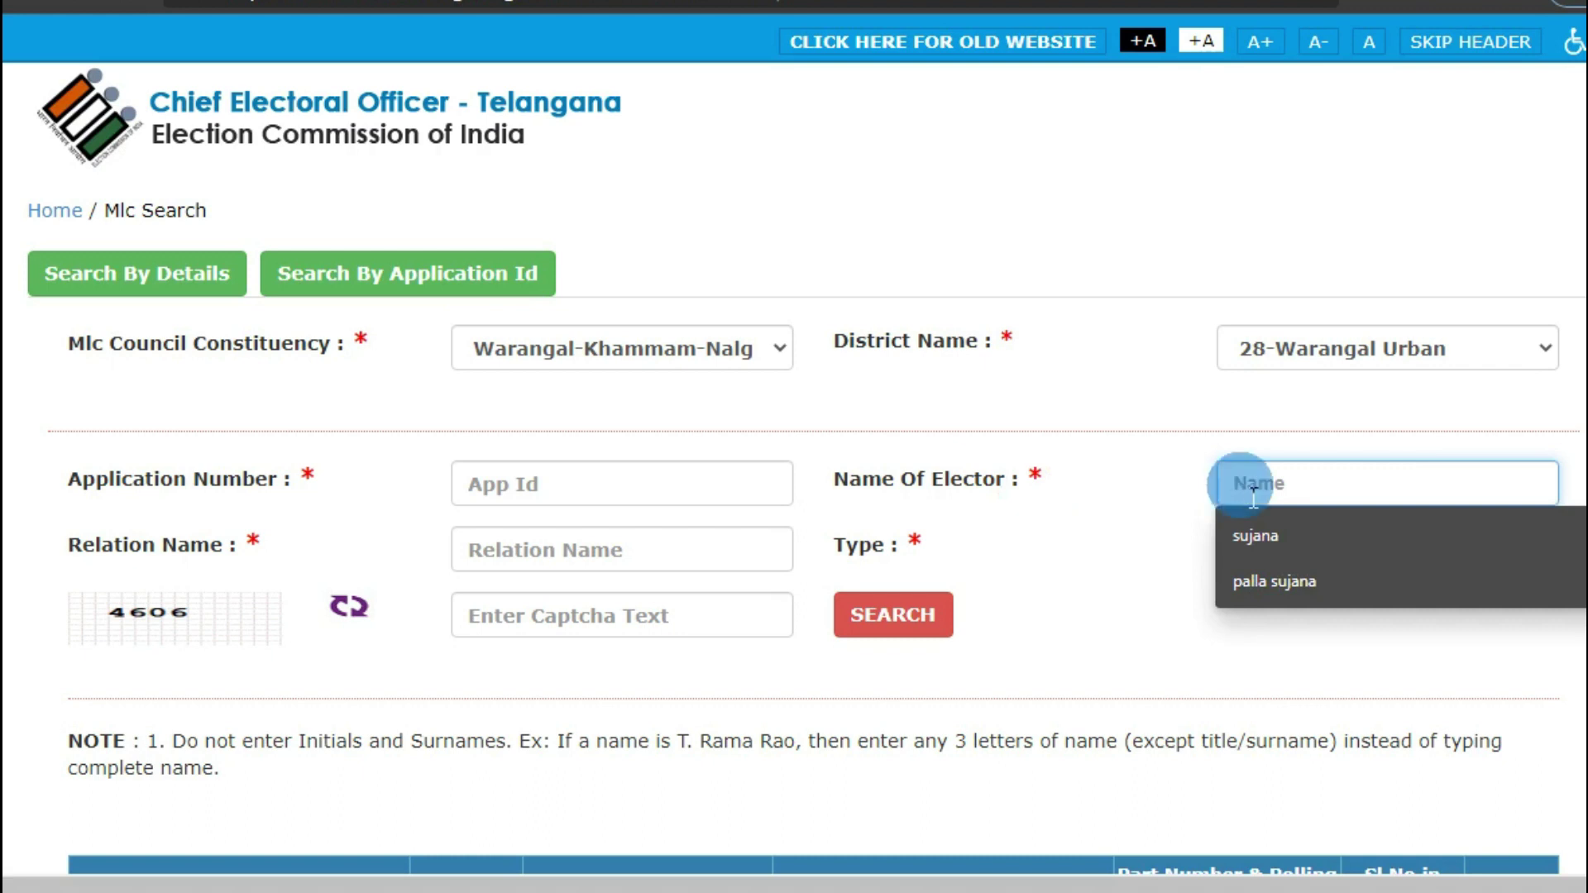
{"action": "left_click", "coordinate": [1288, 585]}
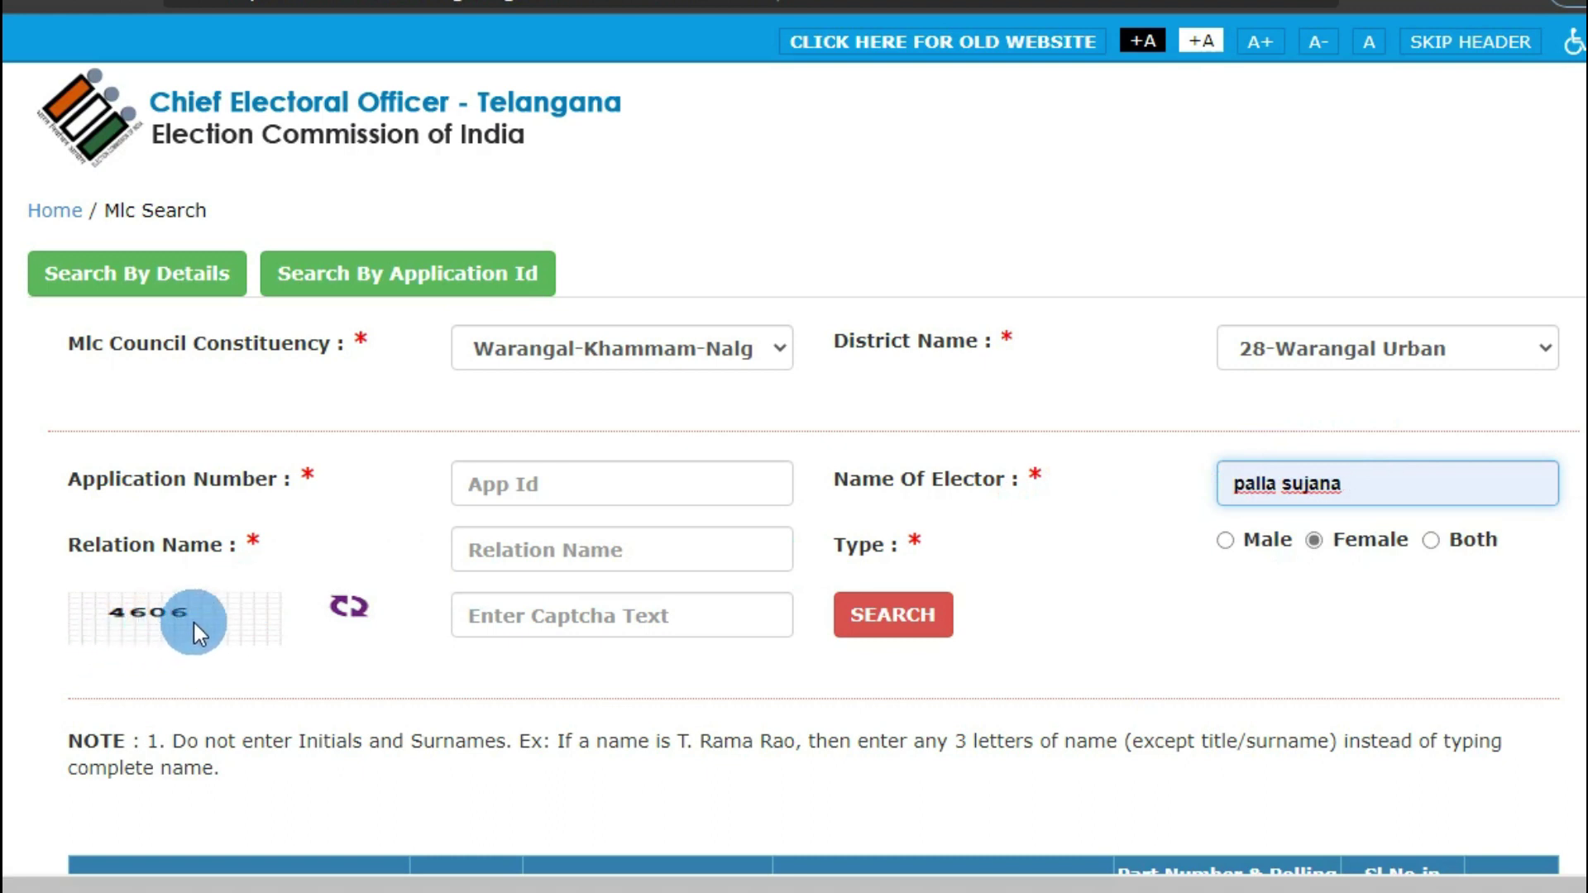
{"action": "left_click", "coordinate": [521, 616]}
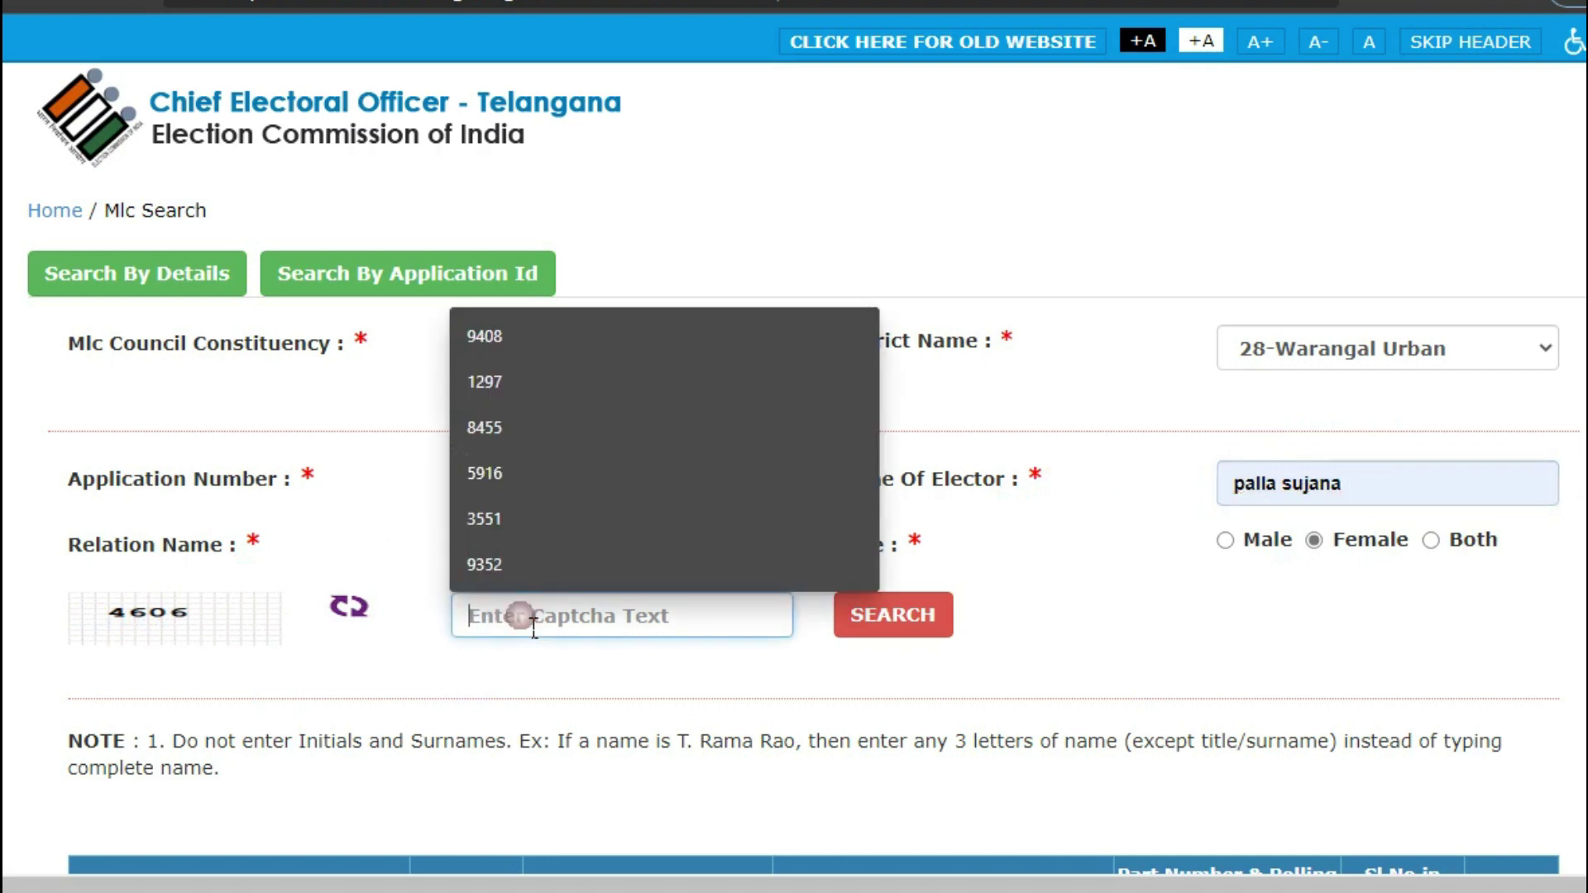
{"action": "type", "text": "4606"}
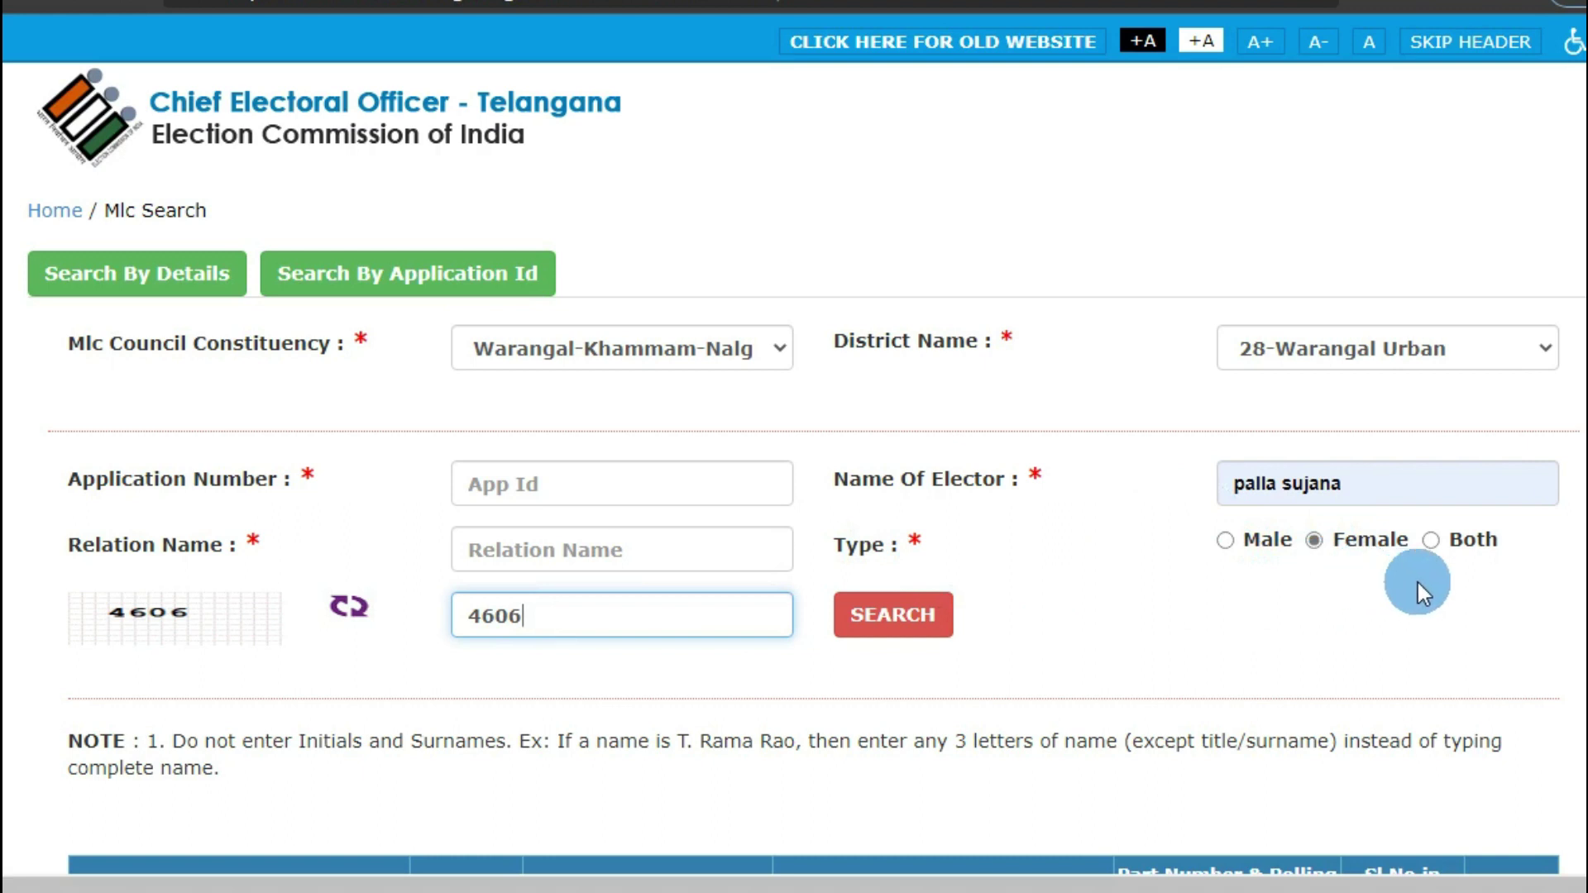
{"action": "left_click", "coordinate": [895, 622]}
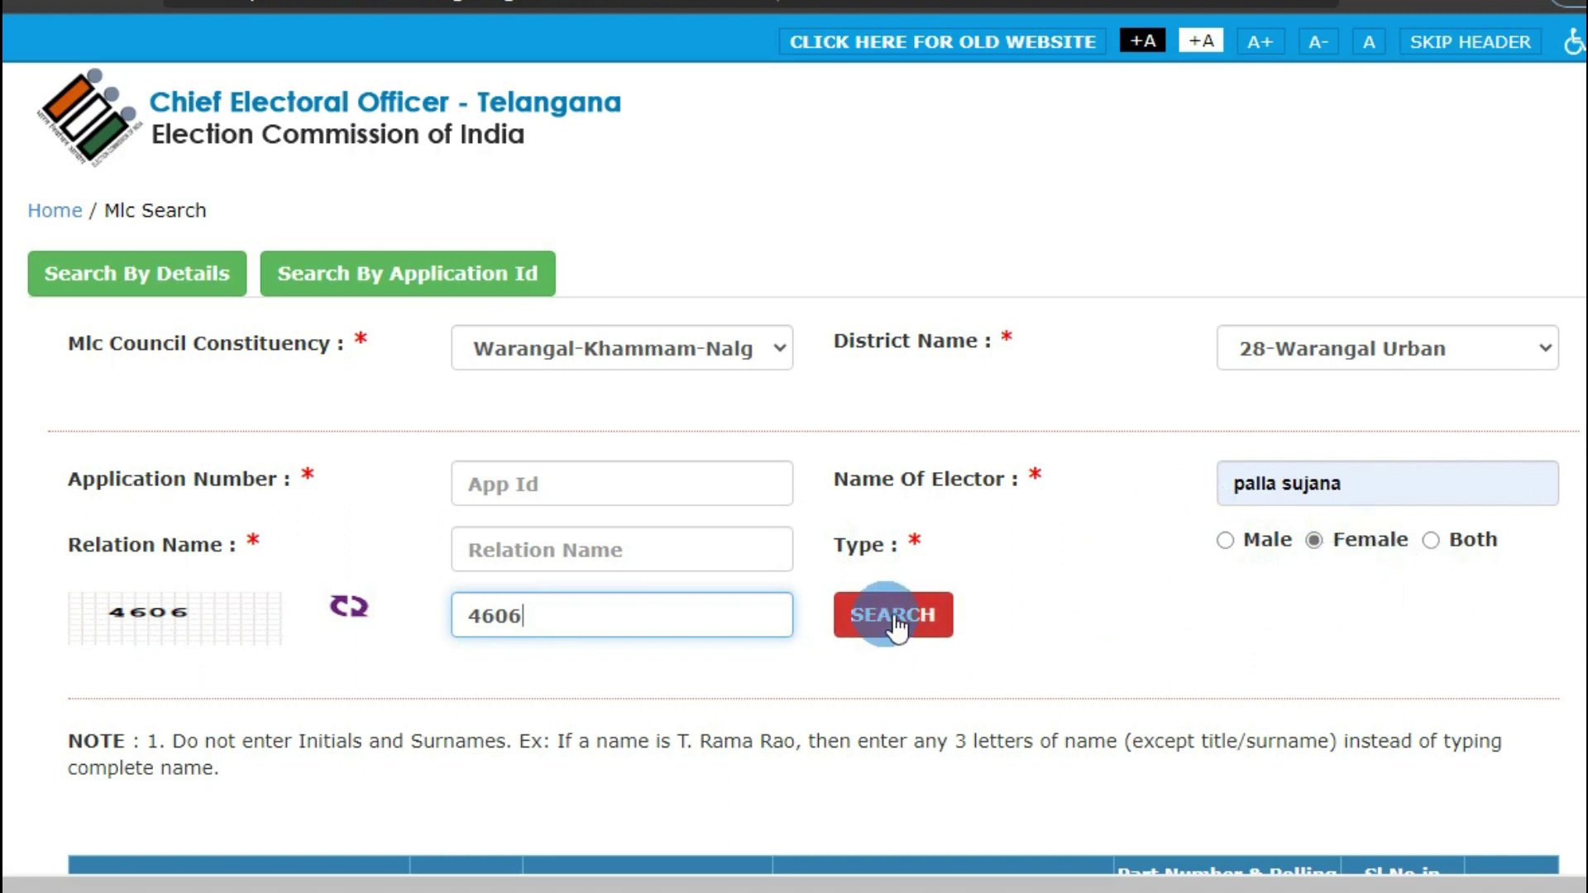
{"action": "left_click", "coordinate": [895, 621]}
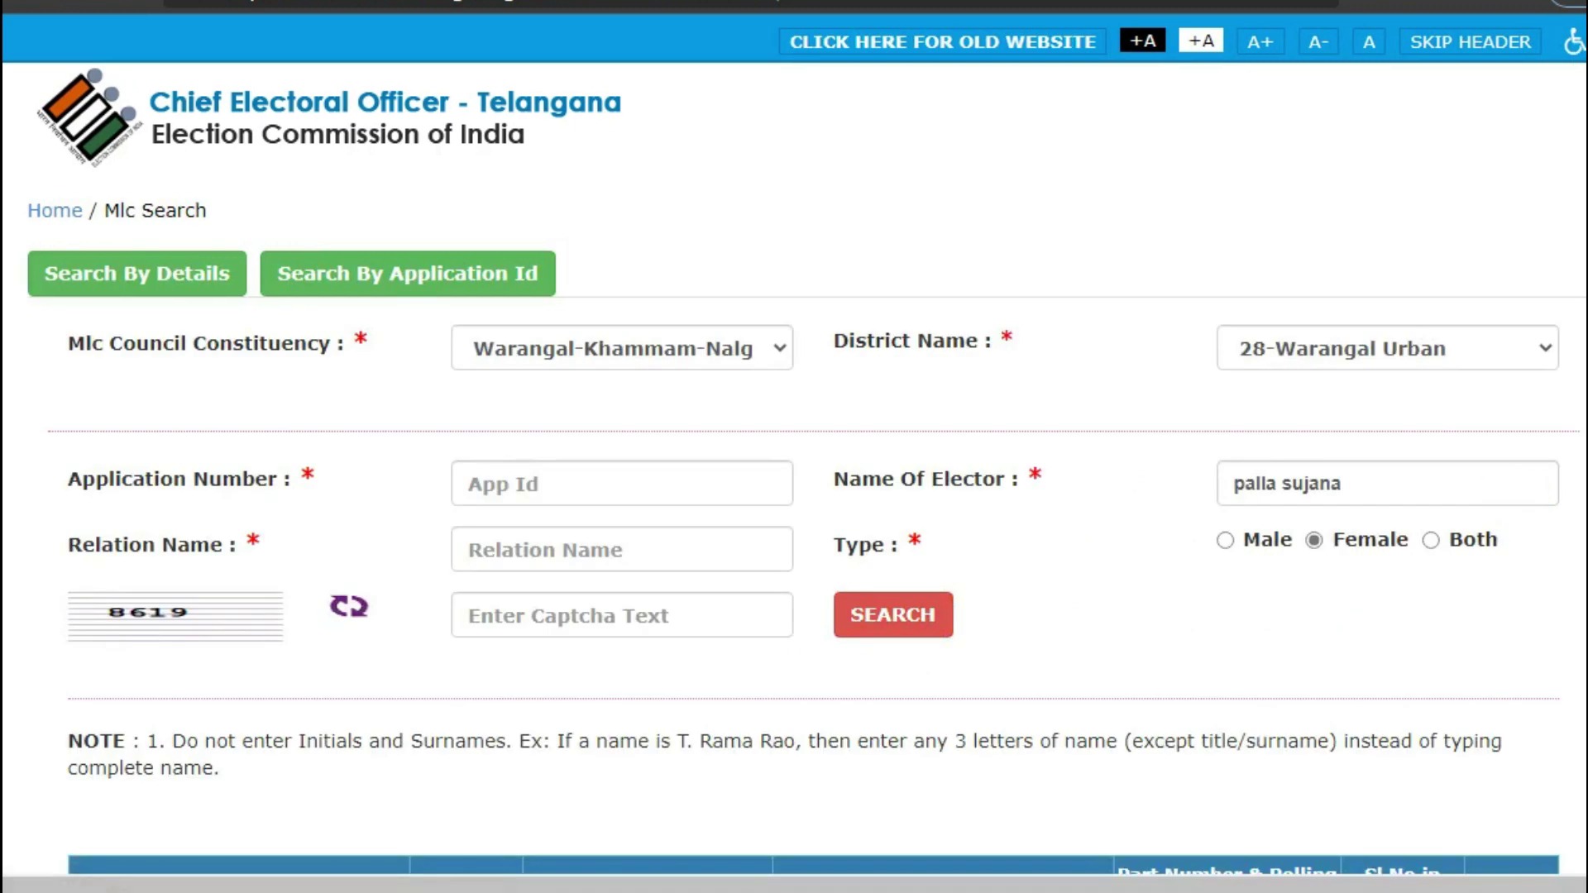
Scroll to the result row for the 43-year-old female elector at 33-Hasanparthy Zppss, then back up
{"action": "scroll", "coordinate": [794, 447], "scroll_direction": "down", "scroll_amount": 3}
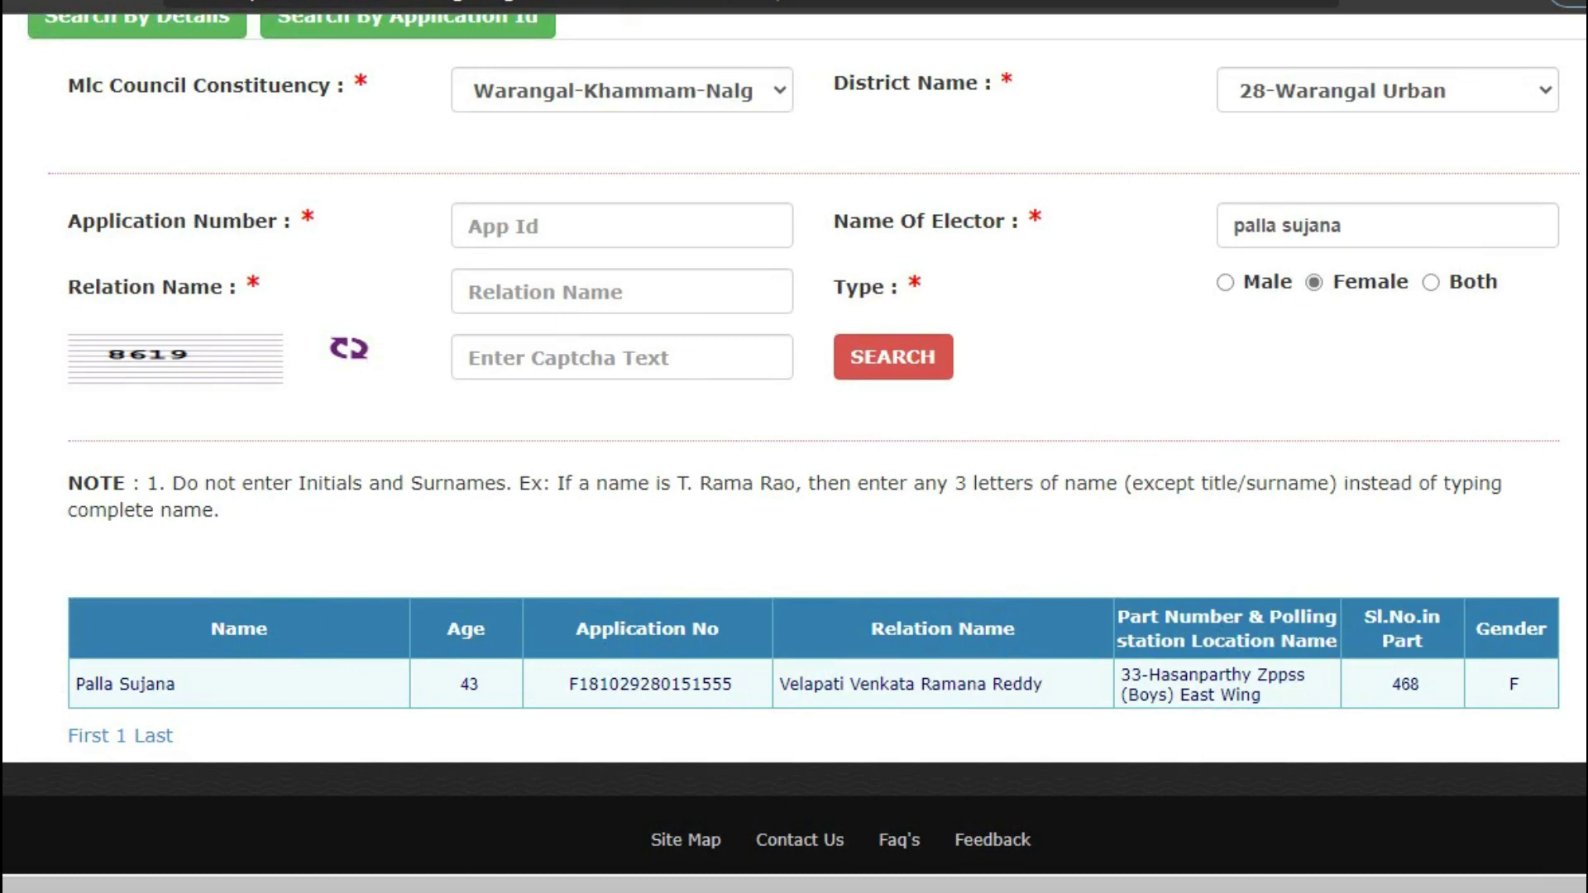
{"action": "scroll", "coordinate": [794, 446], "scroll_direction": "up", "scroll_amount": 3}
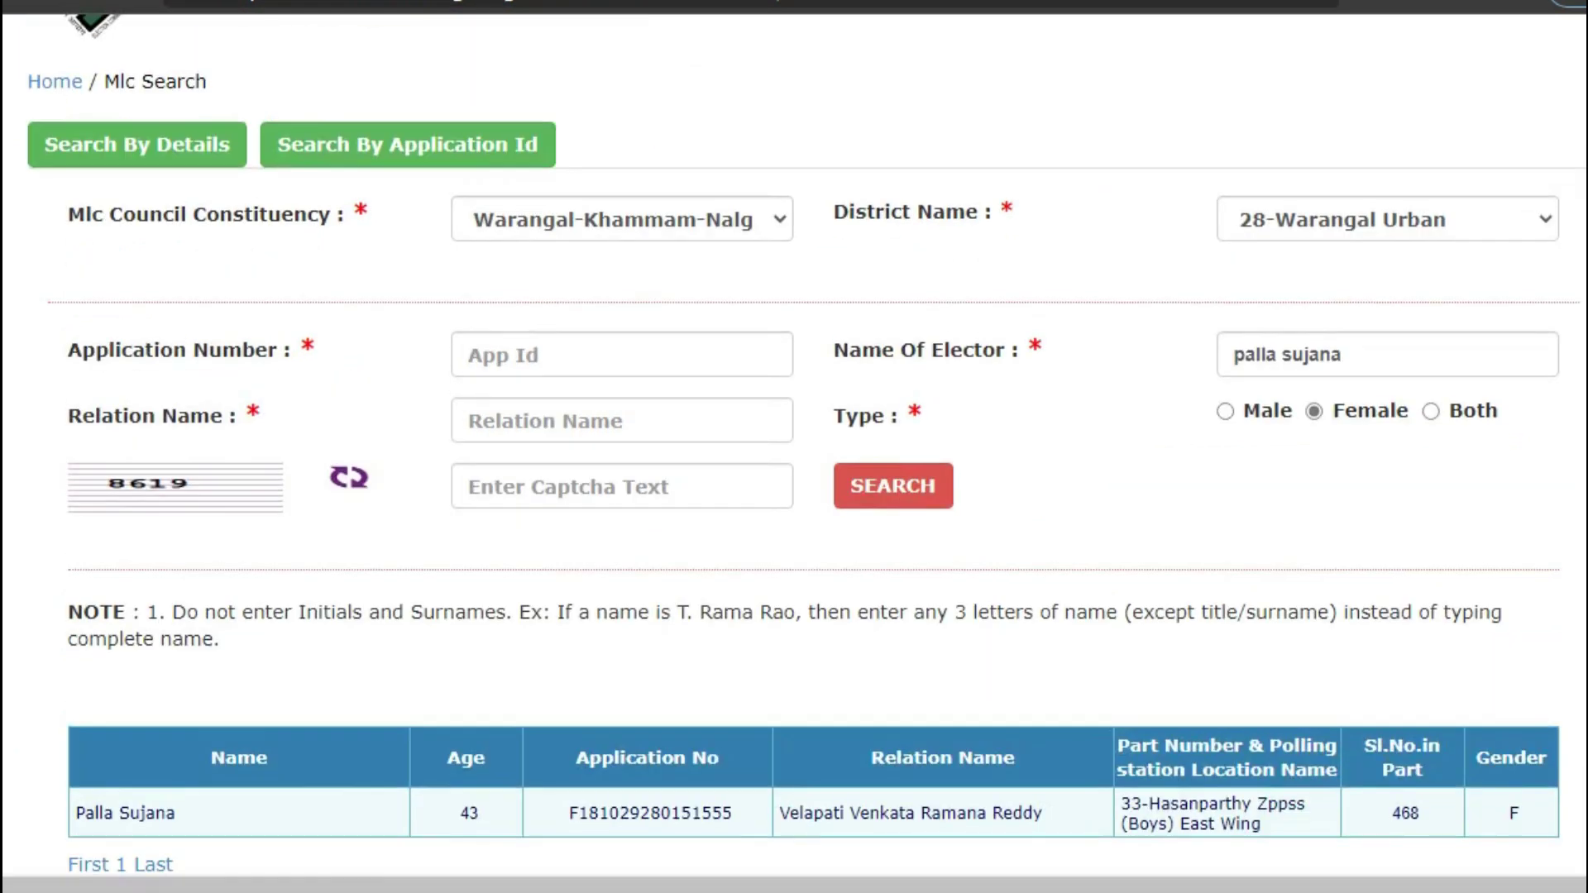